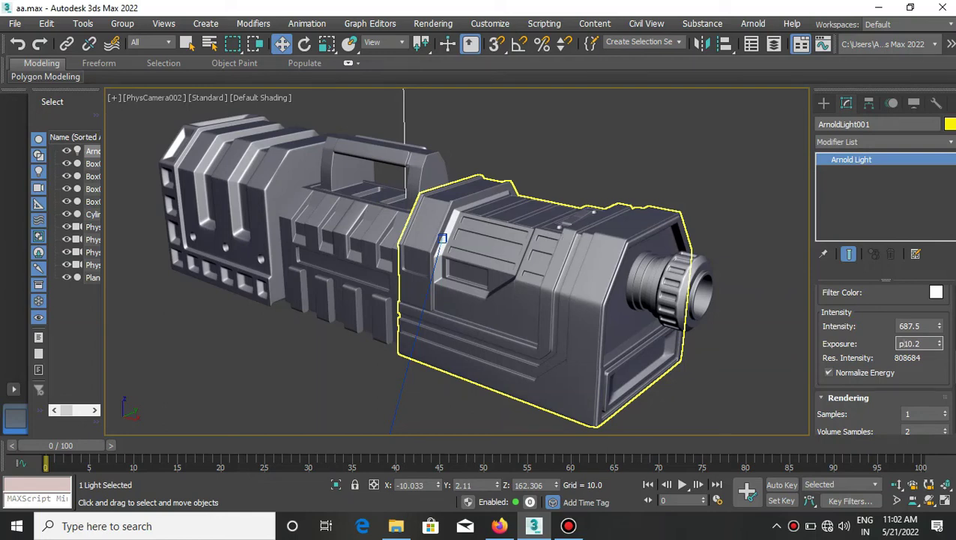
Step: Replace the finished aa.max model with a new empty untitled scene using New All
left_click(14, 23)
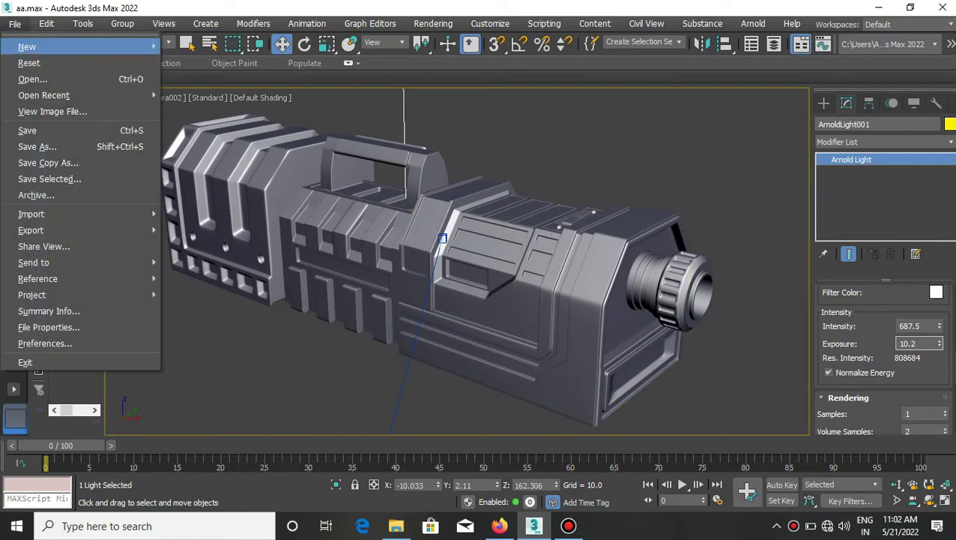
left_click(192, 45)
left_click(478, 284)
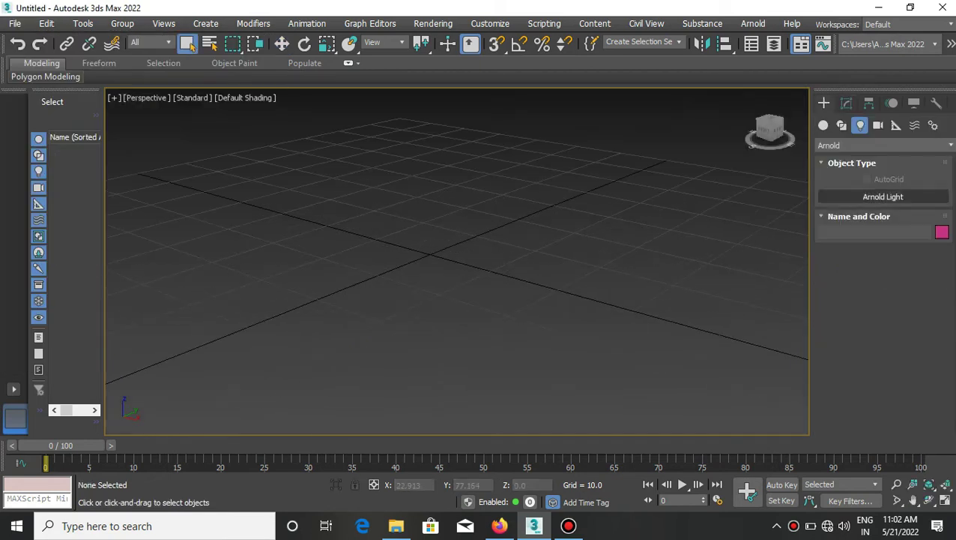
left_click(849, 196)
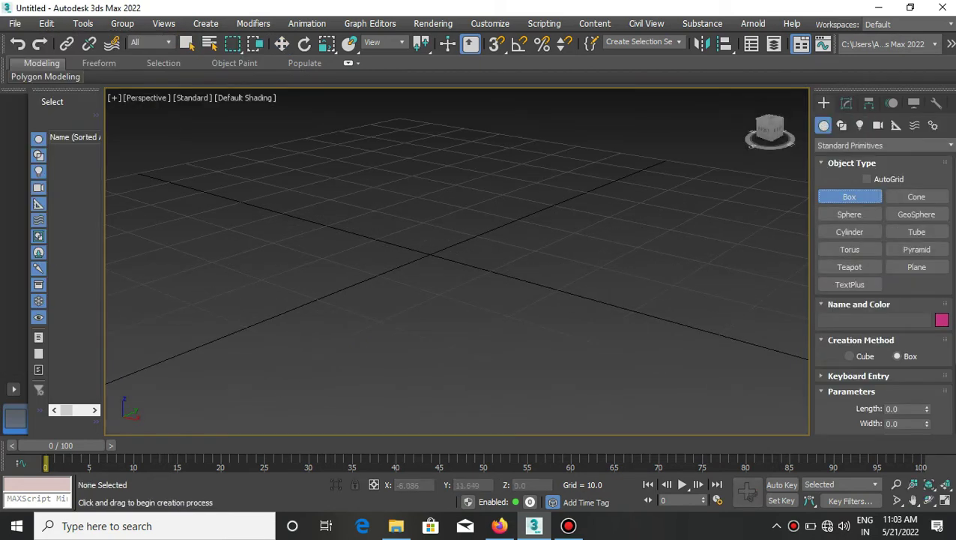
Step: Create a box with Length, Width and Height of 25
left_click_drag(323, 262, 599, 259)
left_click(525, 150)
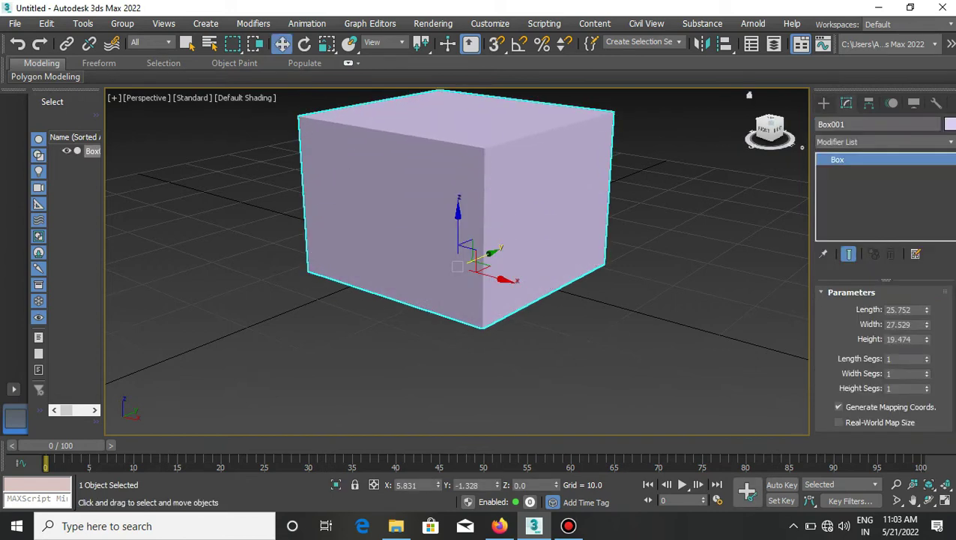
key("Tab")
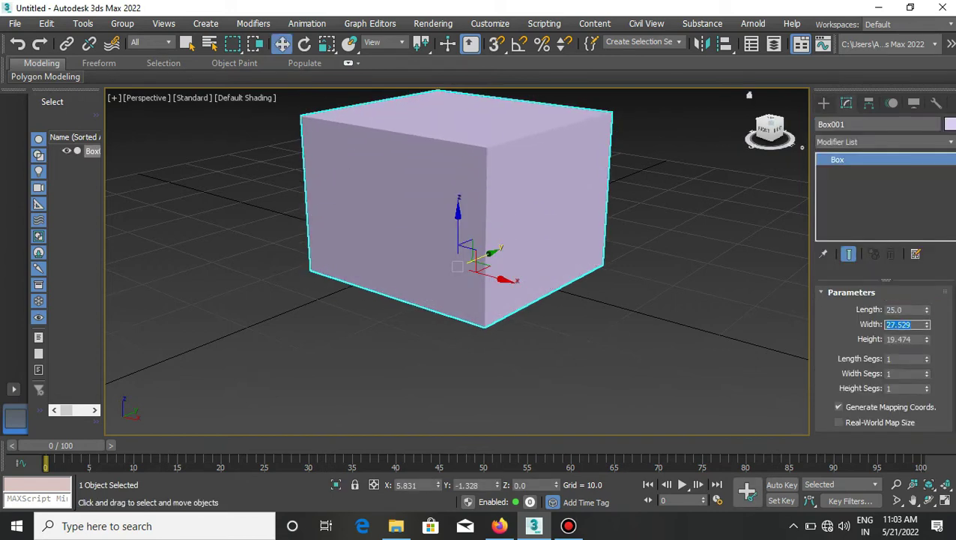
type("25")
key("Tab")
type("2")
key("Return")
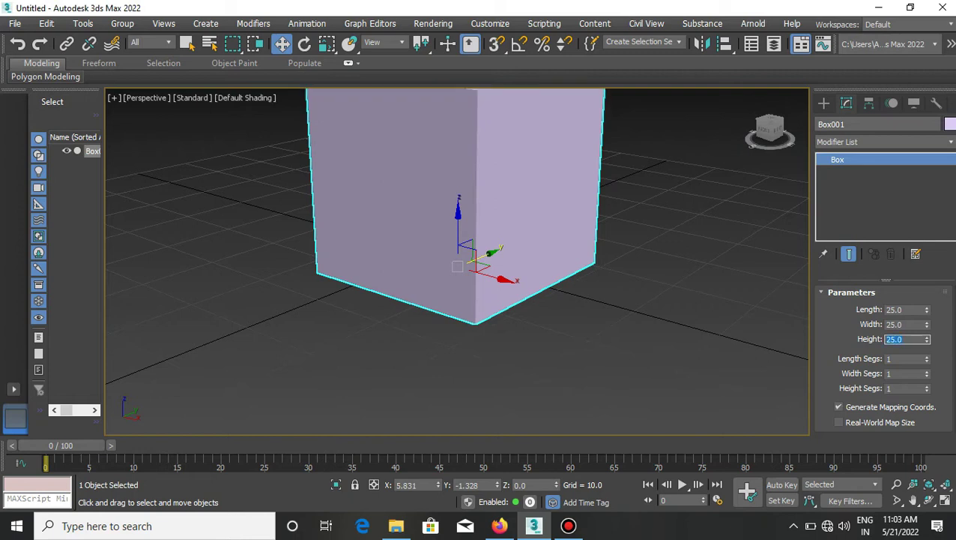
Step: Scale the box non-uniformly so it stretches wider along X
scroll(559, 246, "down", 3)
middle_click_drag(559, 246, 524, 300, "alt")
scroll(524, 247, "up", 2)
key("r")
mouse_move(520, 300)
left_mouse_down()
mouse_move(520, 330)
mouse_move(576, 372)
left_mouse_up()
left_click(674, 360)
left_click(525, 225)
scroll(525, 224, "up", 2)
middle_click_drag(575, 373, 570, 323, "alt")
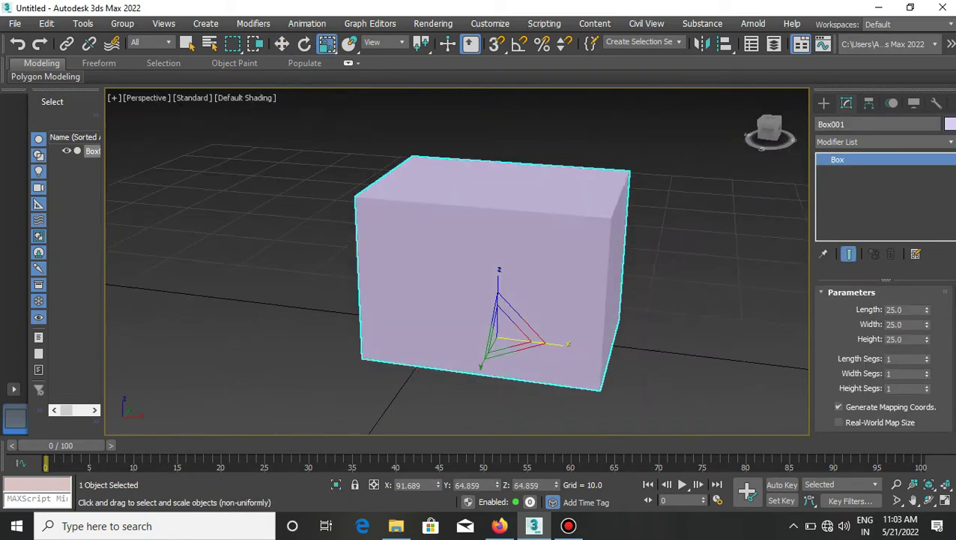
left_click(884, 141)
Step: Add an Edit Poly modifier to Box001
key("e")
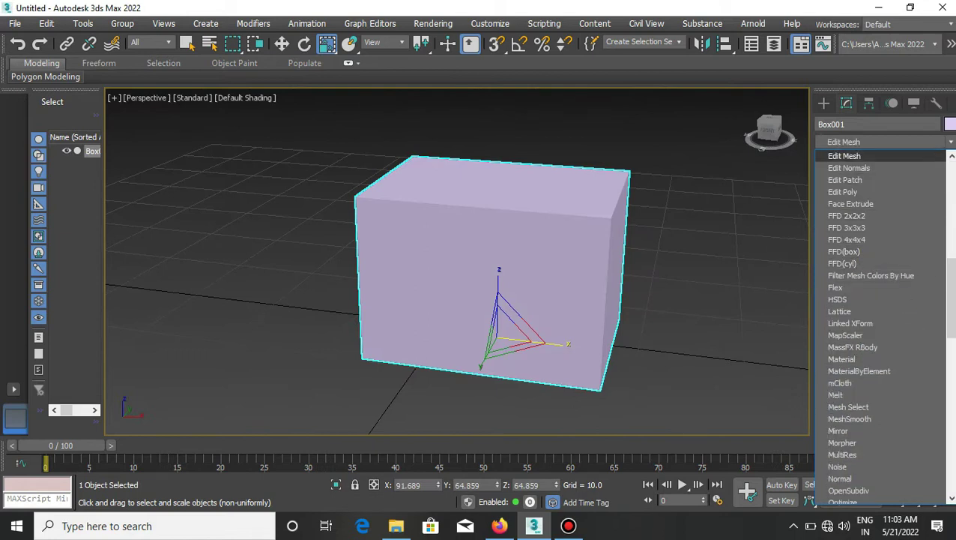
left_click(842, 192)
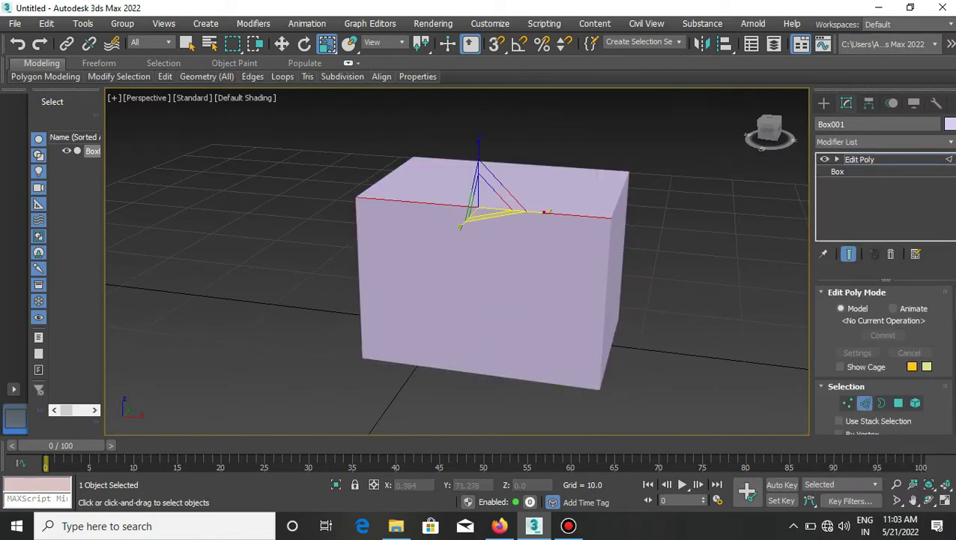
middle_click_drag(524, 299, 480, 300, "alt")
scroll(881, 360, "down", 2)
Step: Chamfer the two long top edges, then pick grey as the object colour
key("2")
left_click(876, 396)
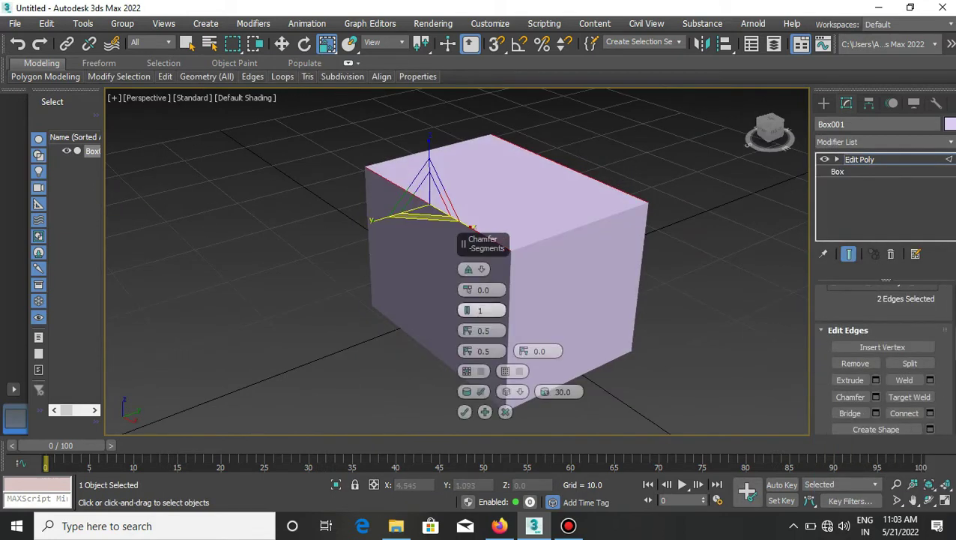
left_click_drag(482, 289, 483, 270)
left_click(465, 412)
middle_click_drag(479, 337, 450, 337, "alt")
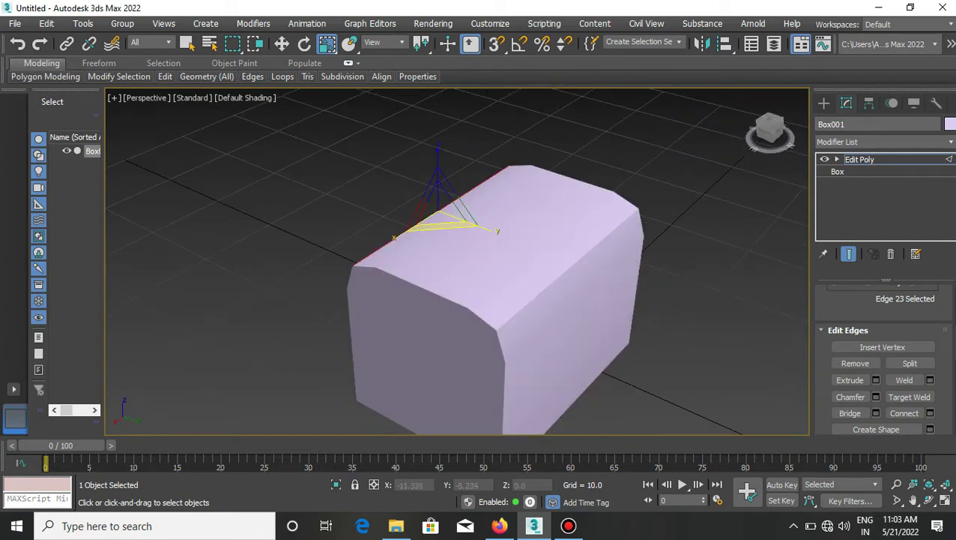
key("ctrl+d")
left_click(949, 124)
left_click(448, 293)
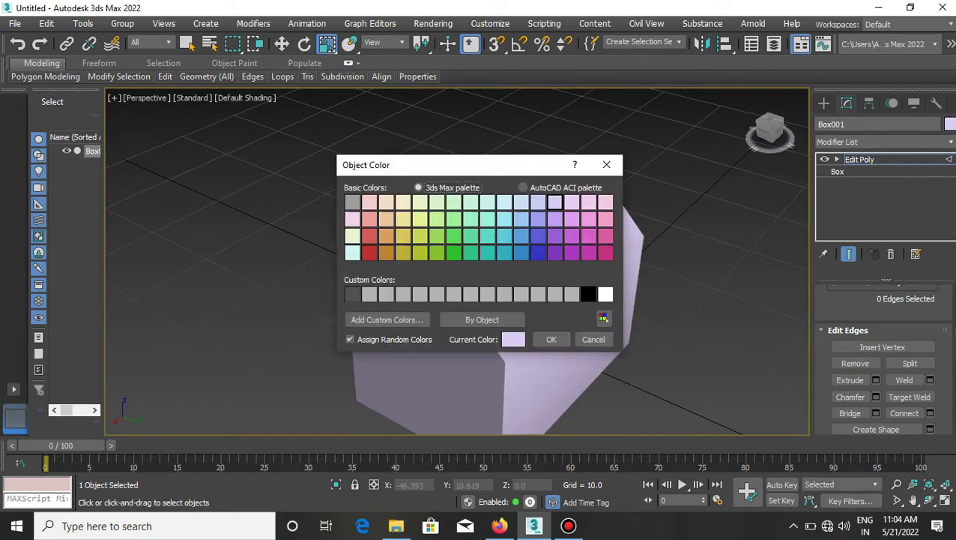
Step: Confirm the grey object colour and turn on Edged Faces
left_click(551, 337)
mouse_move(480, 300)
middle_mouse_down("alt")
mouse_move(510, 300)
mouse_move(495, 300)
middle_mouse_up("alt")
scroll(524, 300, "down", 3)
key("F4")
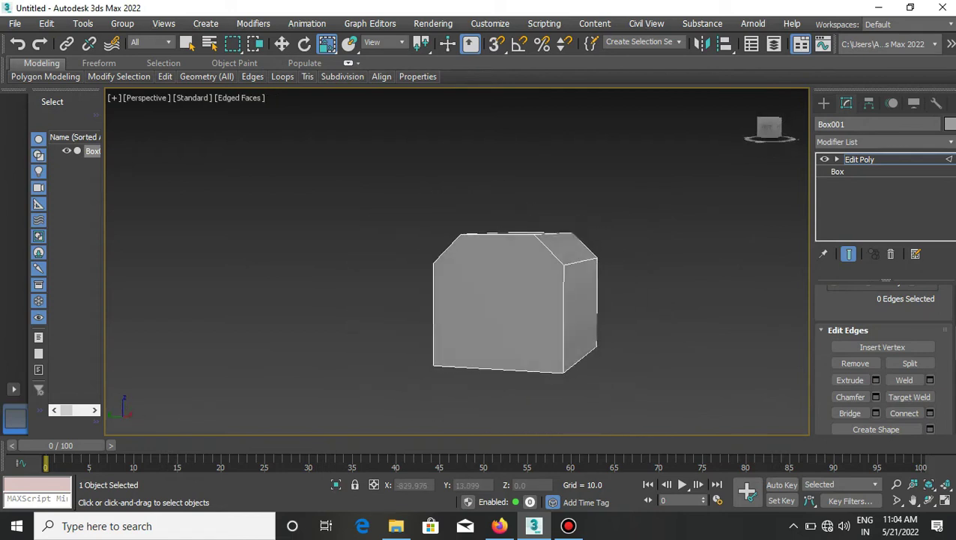
Step: Connect the selected edges with one loop, then with three more loops
left_click(930, 413)
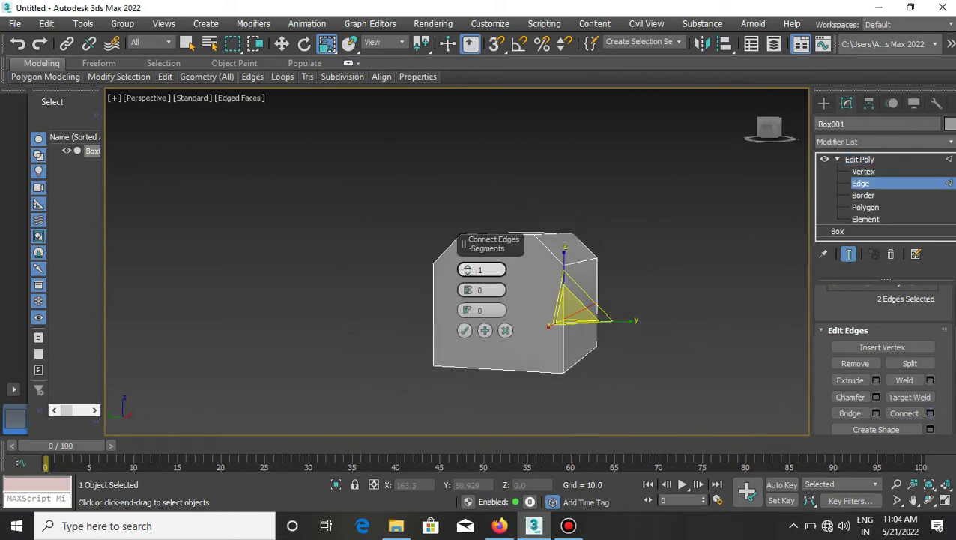
left_click(463, 330)
middle_click_drag(464, 330, 419, 330, "alt")
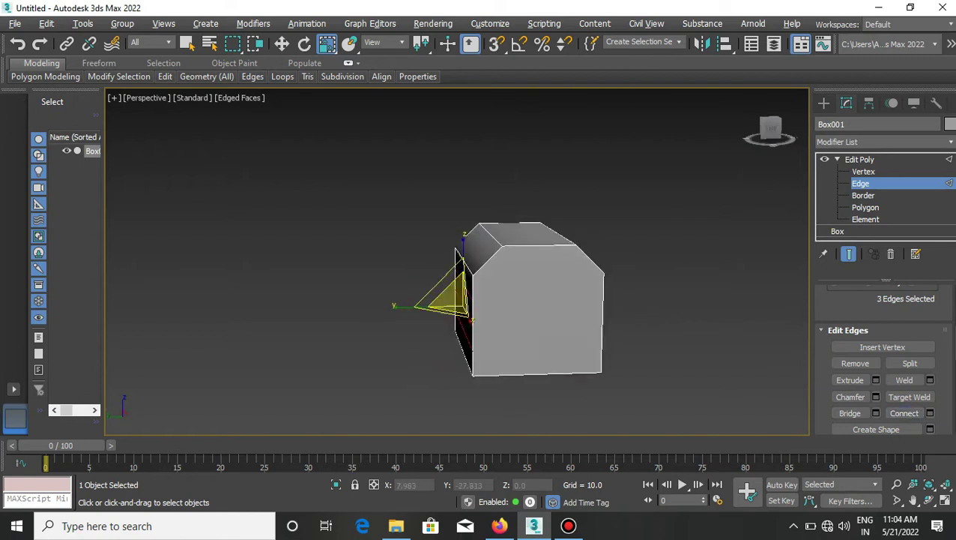
key("ctrl+shift+e")
left_click(464, 330)
Step: Select the edge ring around the box and connect it with new loops
middle_click_drag(464, 329, 524, 330, "alt")
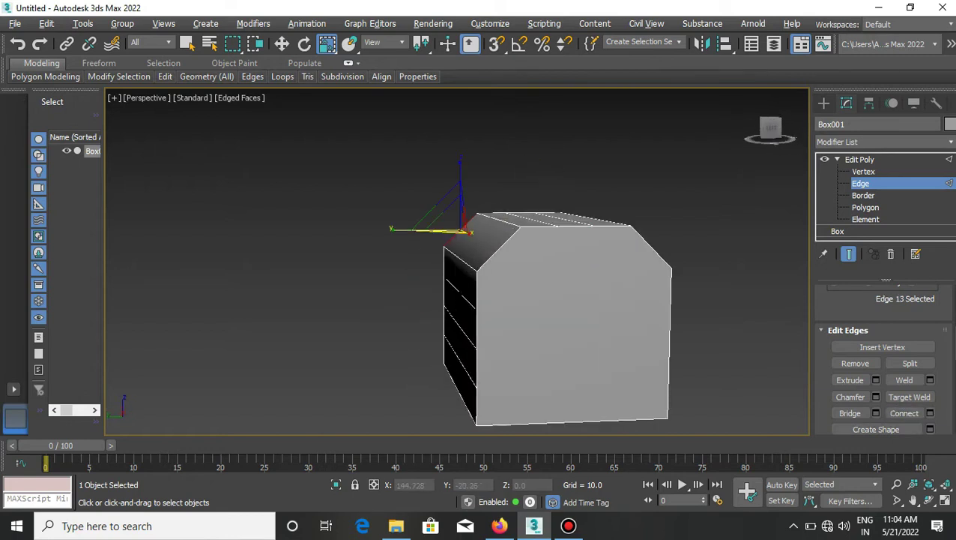
mouse_move(464, 330)
middle_mouse_down("alt")
mouse_move(570, 330)
mouse_move(508, 333)
middle_mouse_up("alt")
key("alt+r")
key("ctrl+shift+e")
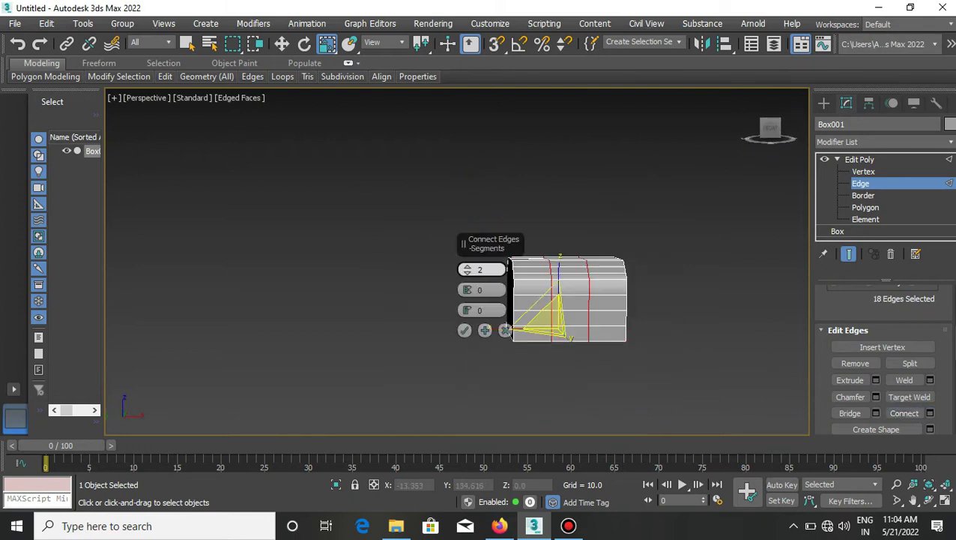
left_click(505, 330)
mouse_move(506, 331)
middle_mouse_down("alt")
mouse_move(569, 330)
mouse_move(603, 293)
middle_mouse_up("alt")
Step: Cut a diagonal edge across one grid cell on the front face
key("4")
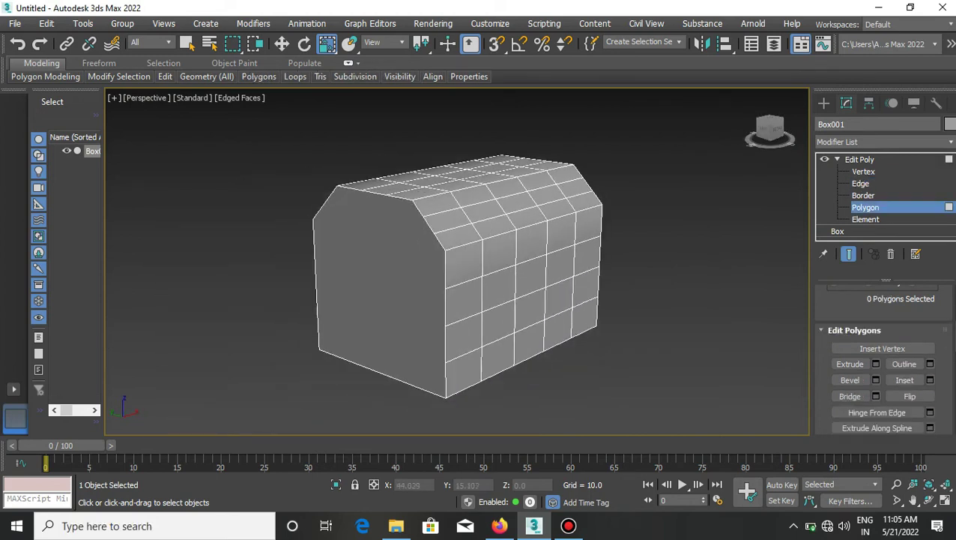
key("2")
middle_click_drag(603, 293, 570, 293, "alt")
key("1")
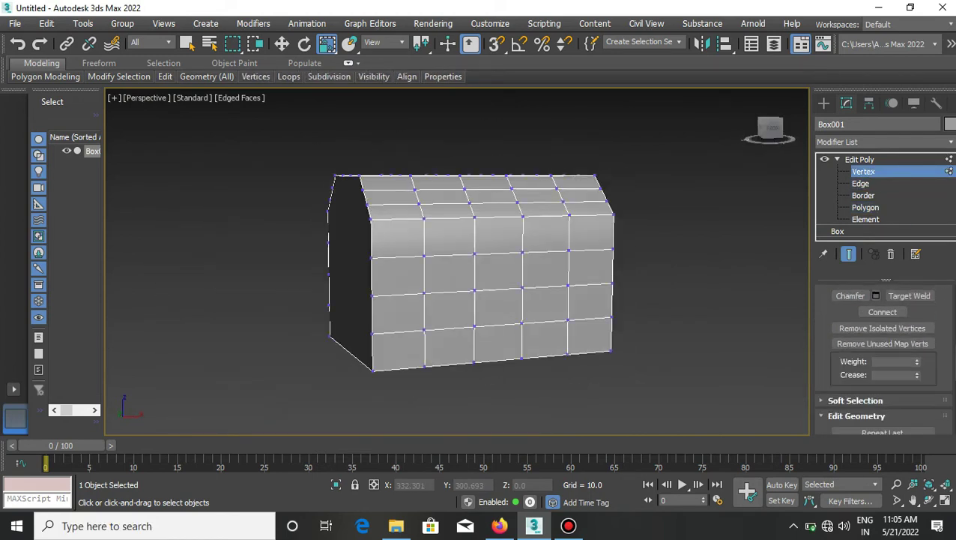
scroll(882, 358, "down", 3)
key("alt+c")
scroll(463, 278, "up", 5)
scroll(463, 278, "down", 3)
middle_click_drag(570, 293, 540, 295)
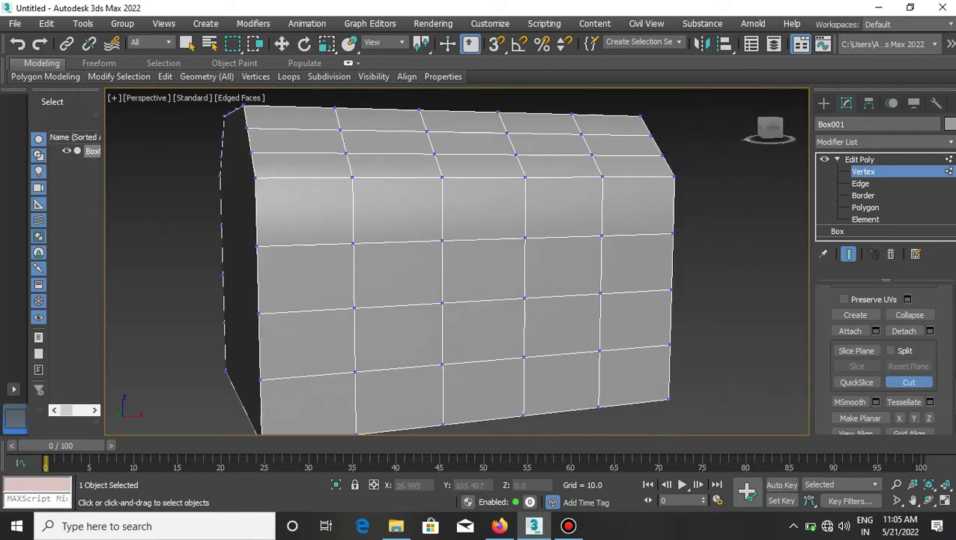
right_click(442, 302)
scroll(442, 302, "down", 4)
middle_click_drag(442, 302, 419, 302, "alt")
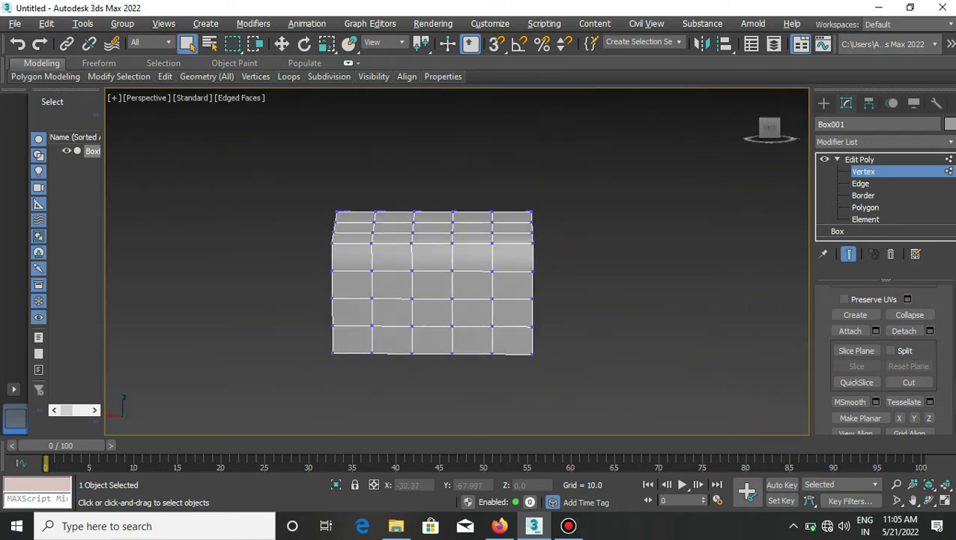
key("alt+c")
scroll(491, 252, "up", 3)
middle_click_drag(405, 299, 419, 300, "alt")
Step: In Front view, select the block of upper-right panel faces
key("f")
scroll(534, 234, "up", 4)
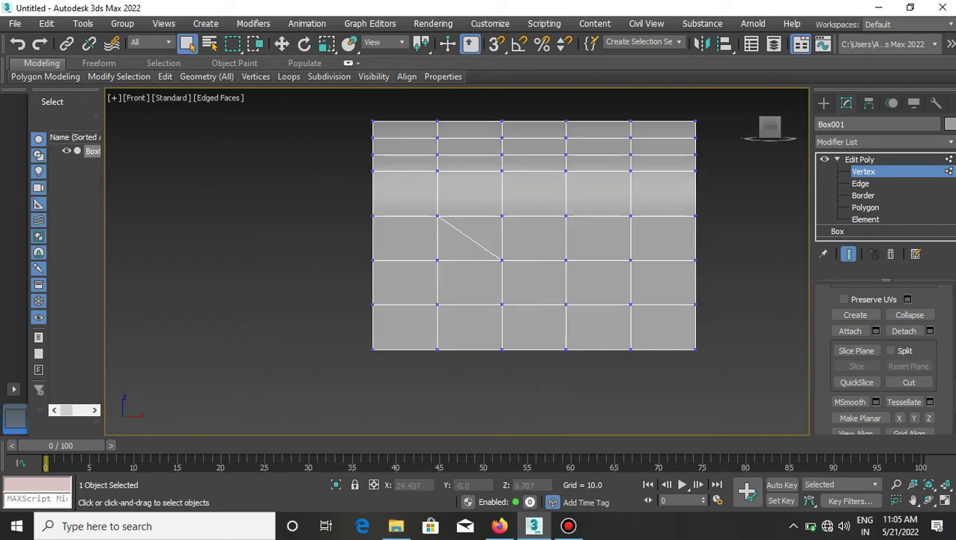
key("4")
scroll(450, 262, "down", 2)
scroll(449, 263, "down", 2)
left_click_drag(433, 144, 577, 258)
scroll(881, 358, "down", 3)
scroll(882, 358, "up", 1)
scroll(881, 359, "down", 5)
scroll(881, 358, "down", 3)
scroll(881, 358, "up", 3)
scroll(881, 358, "up", 3)
scroll(881, 359, "up", 1)
scroll(881, 359, "up", 2)
scroll(881, 358, "down", 2)
scroll(881, 358, "down", 3)
scroll(881, 358, "up", 6)
scroll(881, 358, "up", 1)
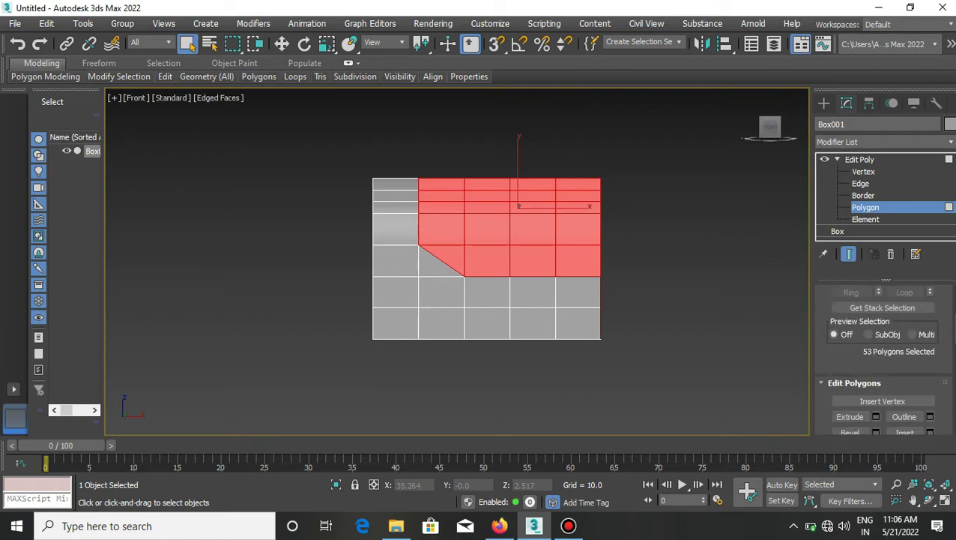
Step: Inset the selected upper panel faces and adjust the inset border width
scroll(882, 359, "down", 2)
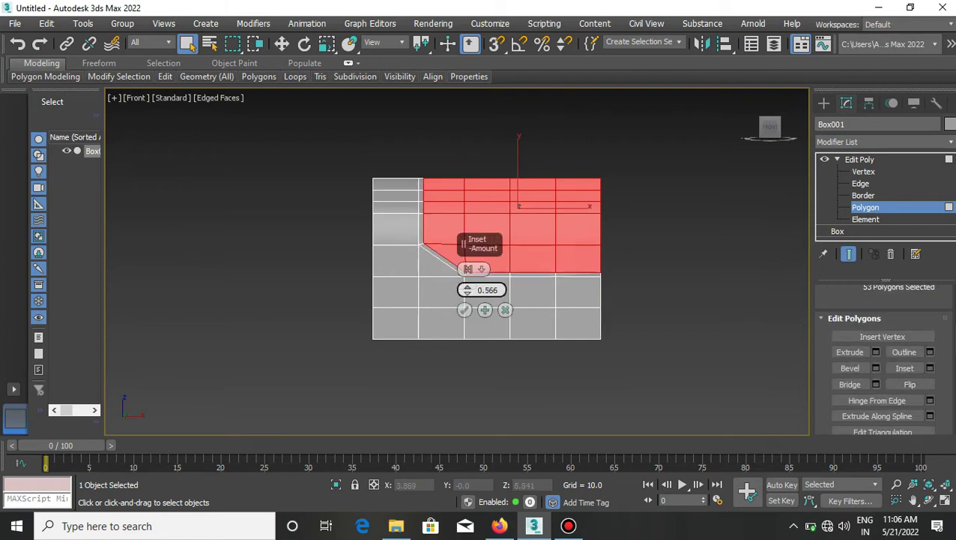
left_click(464, 310)
middle_click_drag(464, 309, 525, 300, "alt")
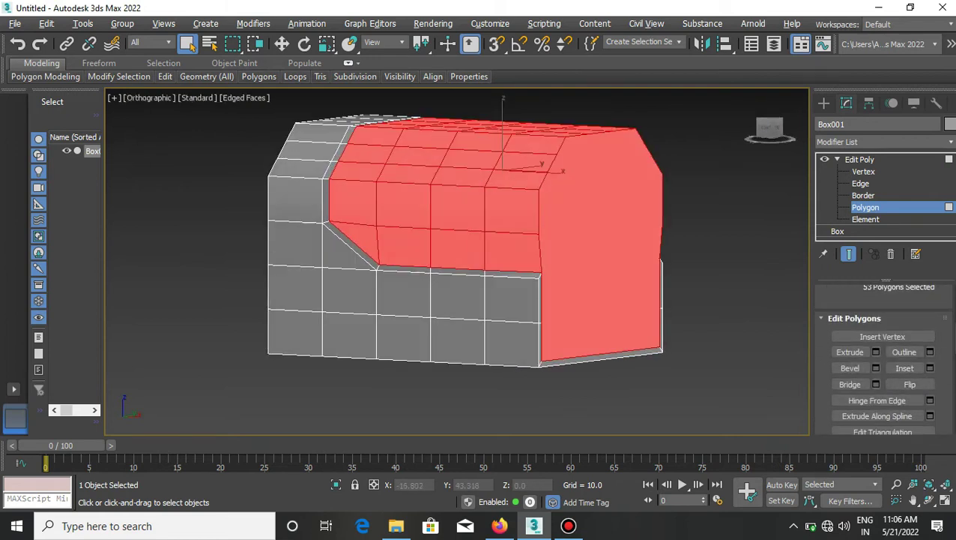
key("shift+e")
left_click(506, 309)
left_click_drag(467, 289, 467, 262)
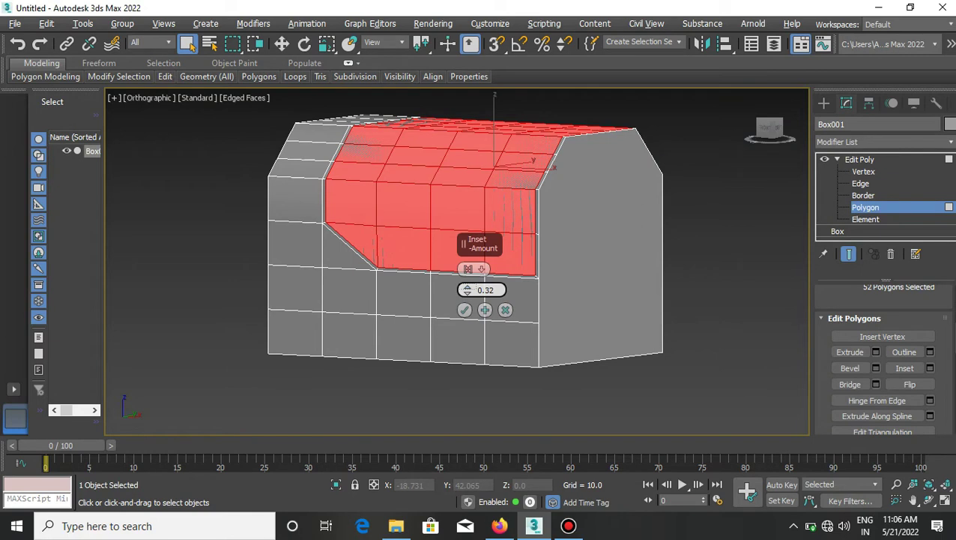
left_click(875, 351)
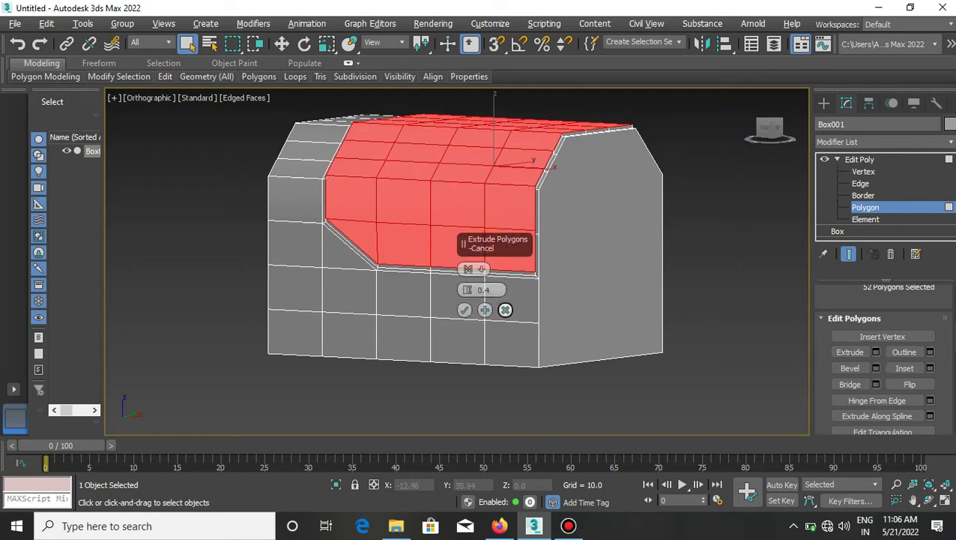
left_click(506, 309)
Step: Extrude the panel polygons inward with a negative height of about -1.2
scroll(510, 266, "up", 2)
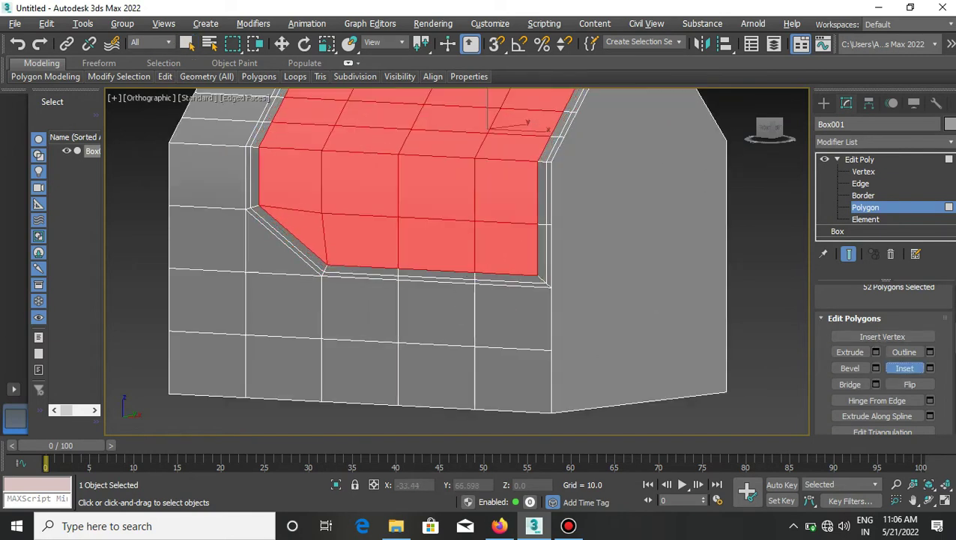
scroll(457, 262, "down", 3)
middle_click_drag(457, 262, 510, 255, "alt")
scroll(457, 262, "up", 2)
scroll(480, 262, "down", 2)
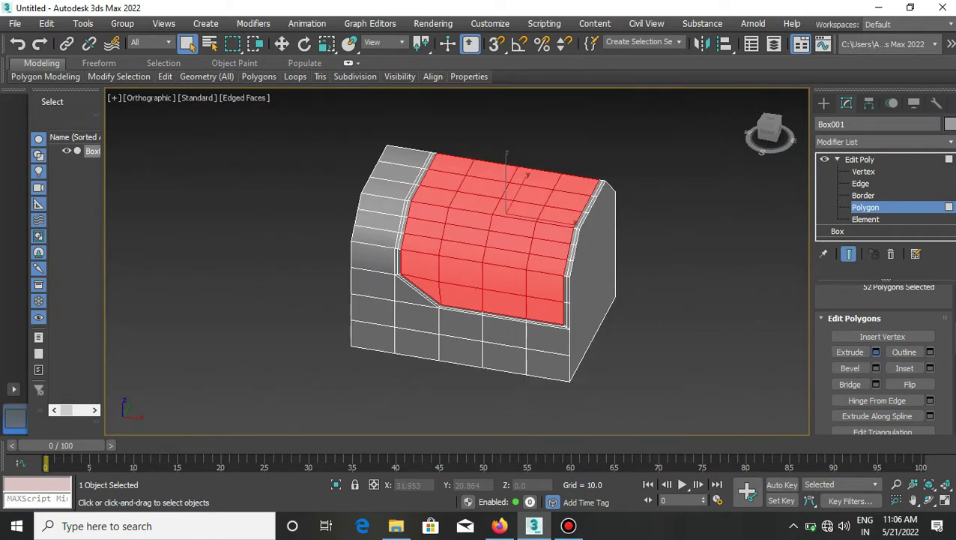
left_click(875, 351)
scroll(480, 270, "up", 2)
left_click(468, 269)
left_click(500, 270)
scroll(479, 270, "up", 2)
mouse_move(468, 290)
left_mouse_down()
mouse_move(467, 314)
mouse_move(468, 277)
left_mouse_up()
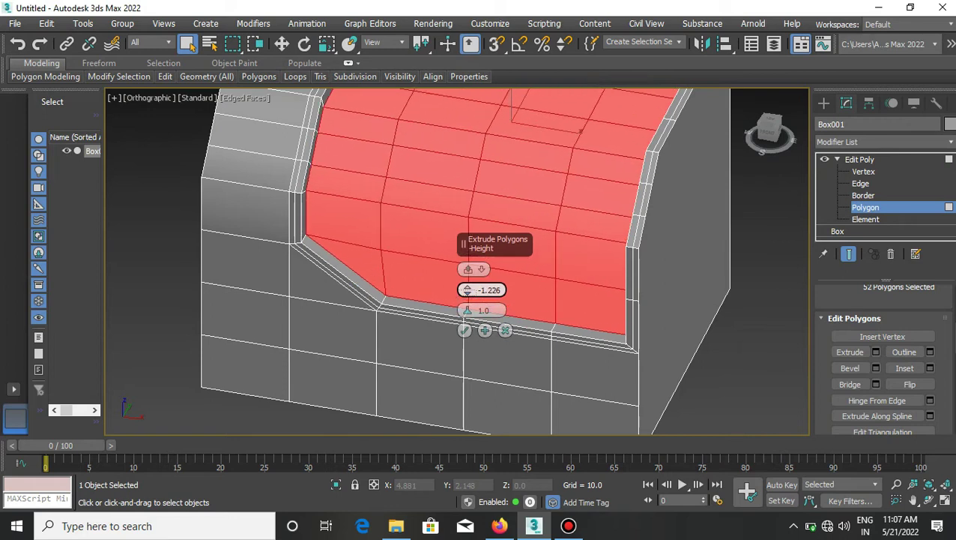
left_click(464, 330)
scroll(465, 299, "down", 3)
middle_click_drag(464, 300, 509, 299, "alt")
Step: Connect edge rings with 2 segments pinched about 64 along the panel border and middle column
key("2")
scroll(344, 300, "up", 5)
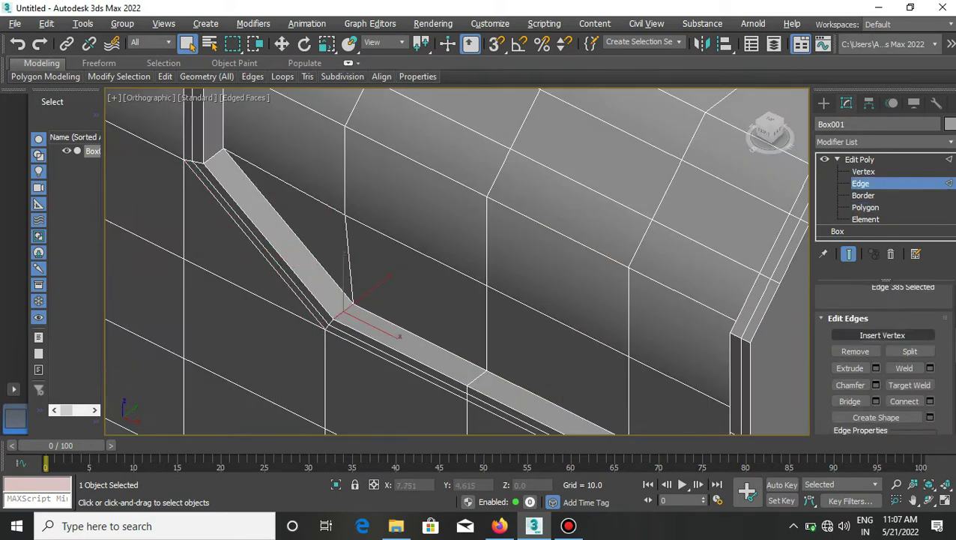
scroll(884, 353, "up", 2)
scroll(884, 352, "down", 3)
key("alt+r")
left_click(930, 337)
left_click_drag(467, 289, 468, 265)
key("f")
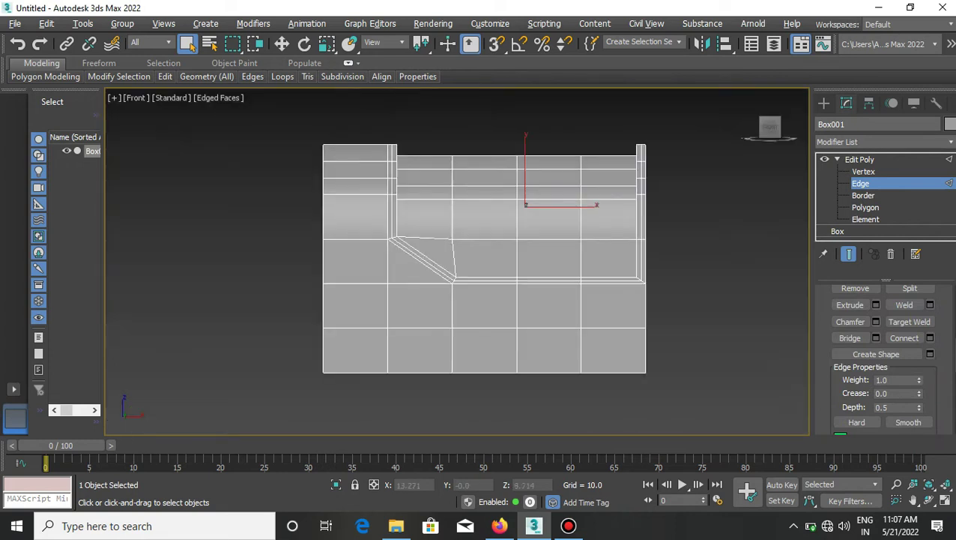
left_click(424, 327)
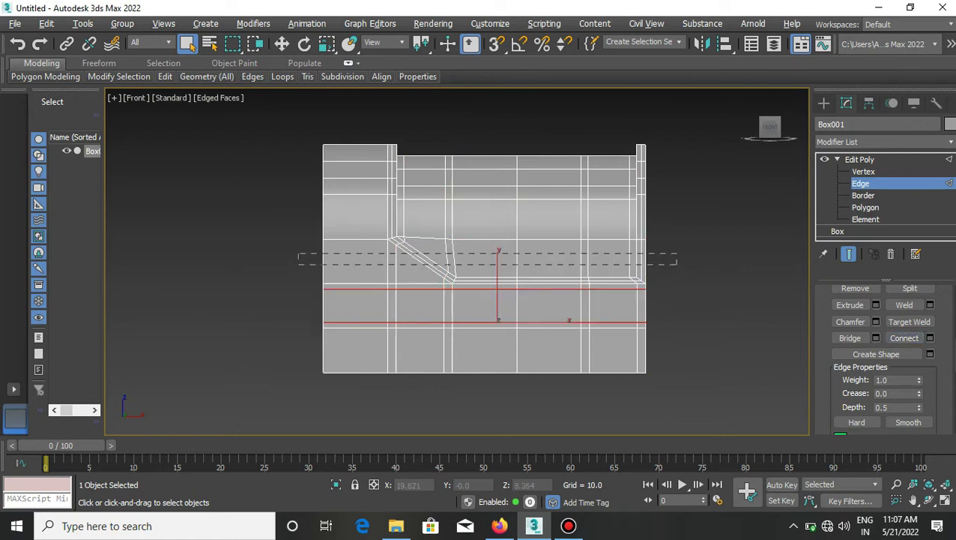
middle_click_drag(429, 274, 517, 279, "alt")
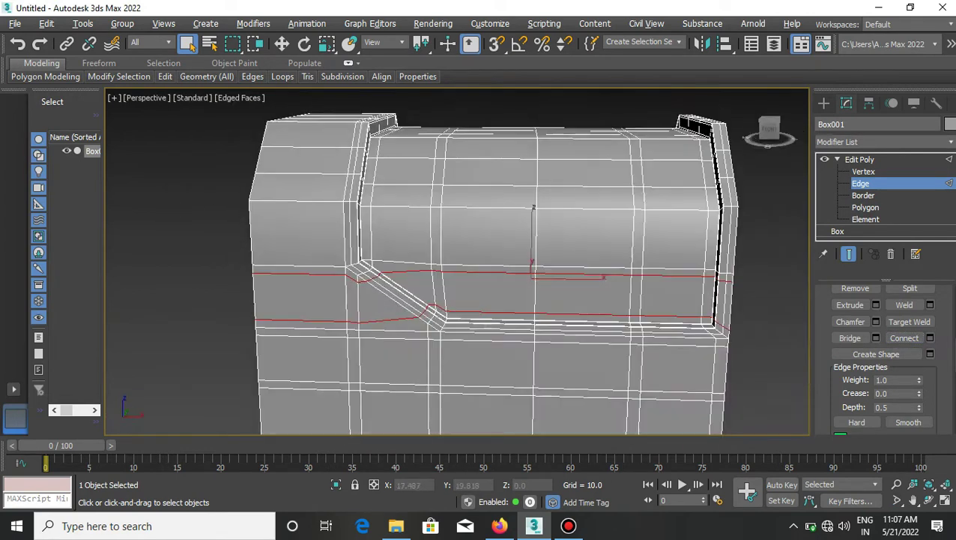
left_click(884, 142)
Step: Add an OpenSubdiv modifier at 2 iterations, toggling Edged Faces to inspect the smoothing
left_click(869, 274)
scroll(570, 270, "down", 2)
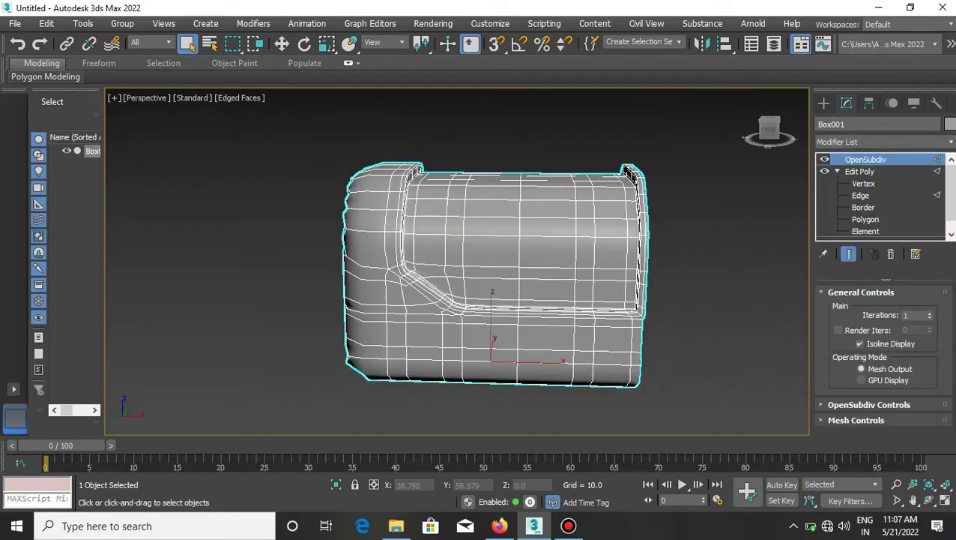
scroll(533, 252, "up", 5)
scroll(479, 263, "down", 3)
key("ctrl+d")
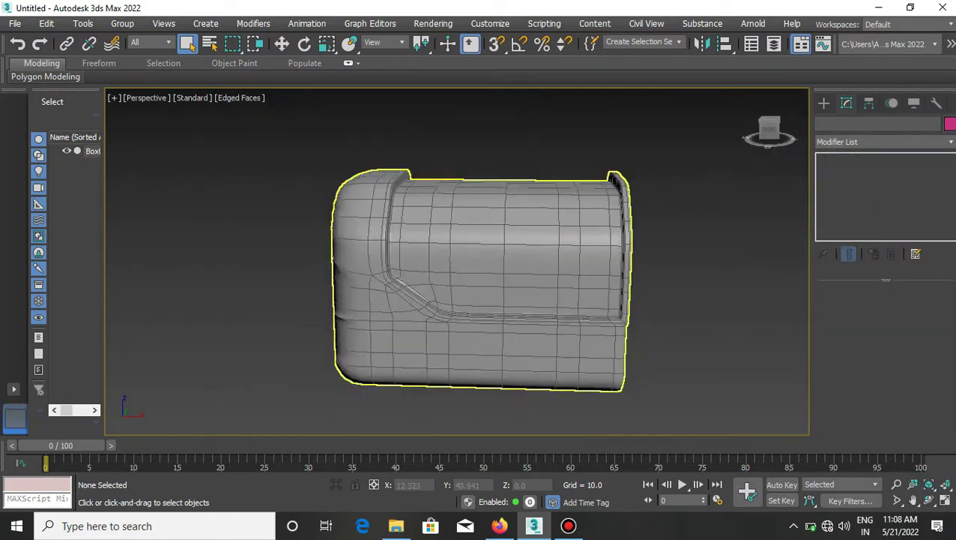
key("F4")
scroll(572, 259, "up", 3)
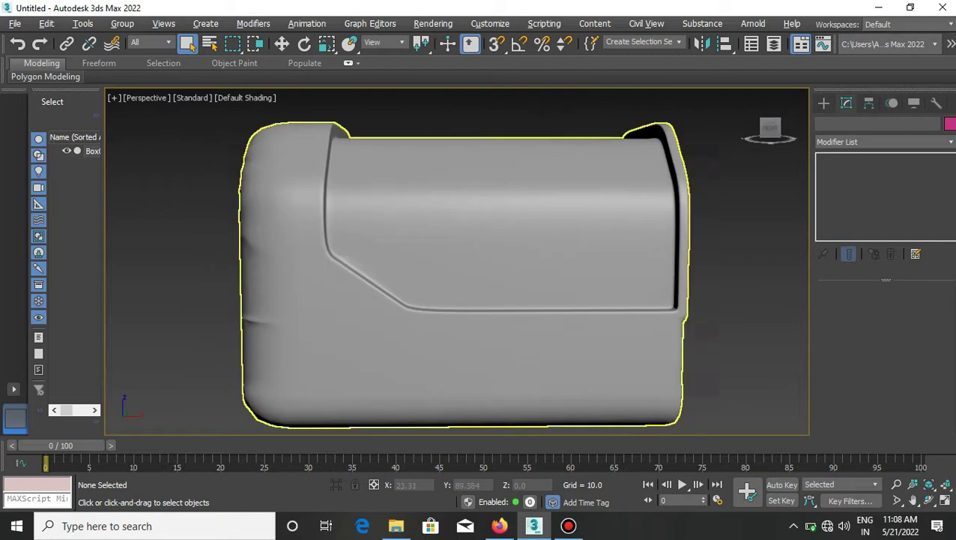
left_click(450, 300)
scroll(450, 277, "up", 2)
key("F4")
scroll(564, 187, "down", 3)
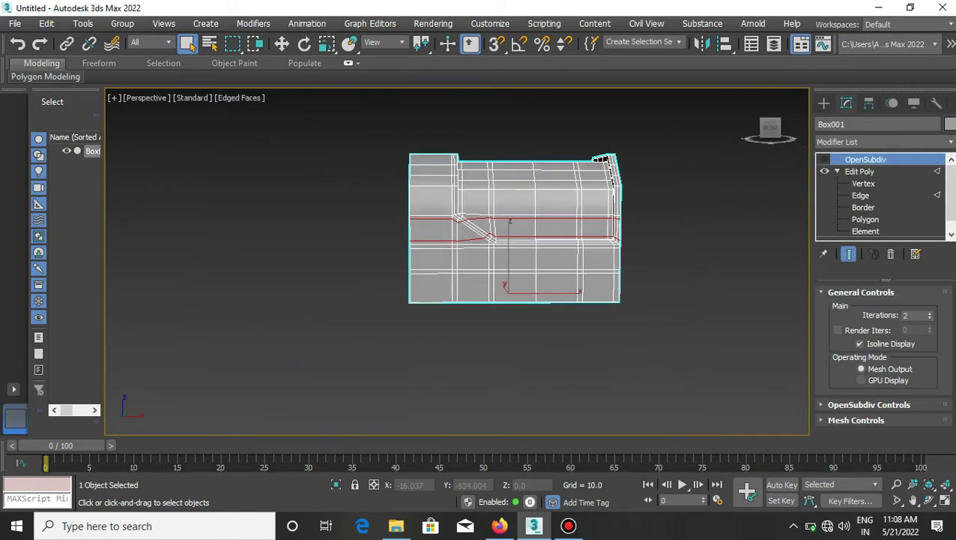
left_click(859, 171)
Step: Enter Edge level and orbit around to face the box's end
left_click(860, 195)
right_click(405, 196)
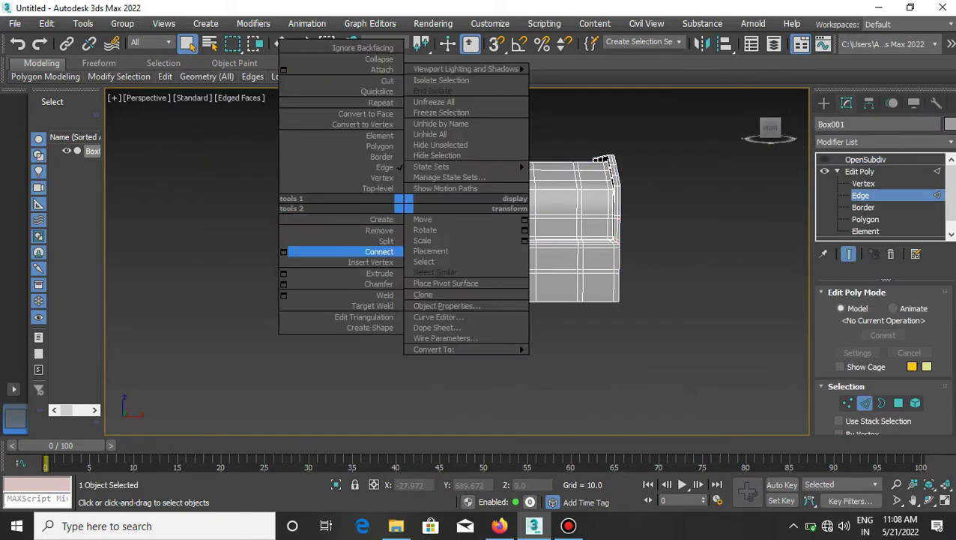
scroll(405, 197, "up", 3)
scroll(487, 240, "down", 2)
middle_click_drag(479, 240, 315, 240, "alt")
scroll(658, 323, "down", 2)
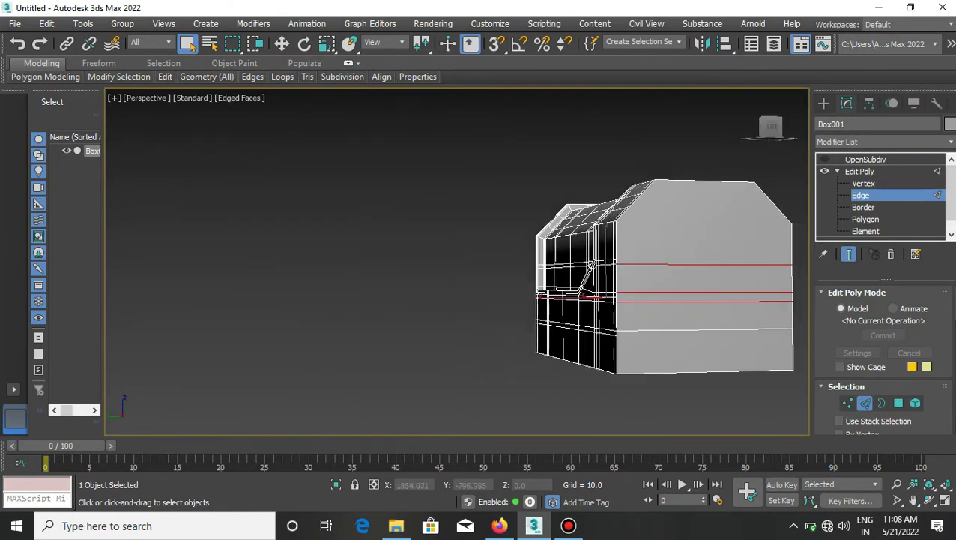
middle_click_drag(315, 240, 269, 225, "alt")
Step: Select the gable end face and push it outward along X
key("4")
left_click(697, 300)
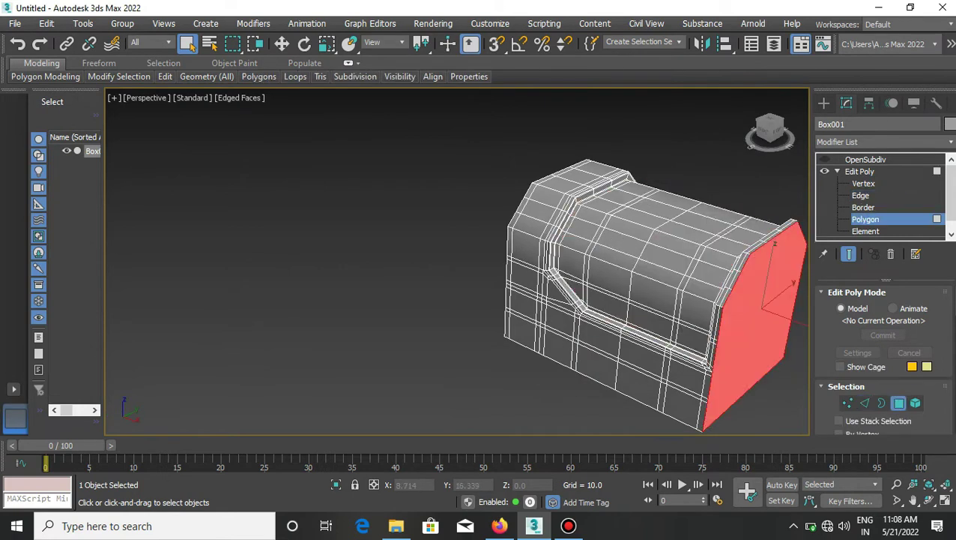
middle_click_drag(697, 300, 660, 296, "alt")
key("w")
left_click_drag(704, 313, 720, 314)
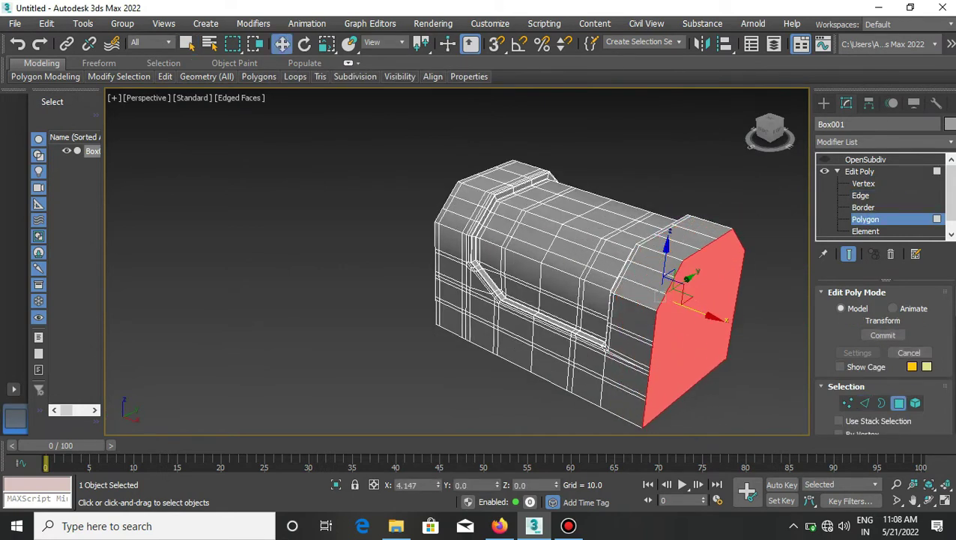
middle_click_drag(660, 298, 639, 307, "alt")
Step: Connect the selected edges to add a vertical support loop near the end
key("2")
right_click(639, 307)
left_click(614, 350)
scroll(524, 285, "up", 3)
mouse_move(525, 284)
middle_mouse_down("alt")
mouse_move(584, 270)
mouse_move(674, 270)
middle_mouse_up("alt")
scroll(616, 260, "down", 2)
Step: Return to Polygon level, turn the end face toward view, and clear the selection
key("4")
scroll(882, 352, "down", 3)
scroll(882, 352, "down", 3)
mouse_move(674, 269)
middle_mouse_down("alt")
mouse_move(494, 270)
mouse_move(465, 307)
middle_mouse_up("alt")
key("ctrl+d")
Step: In Front view, connect the bottom edges with two loops pinched at 90
key("f")
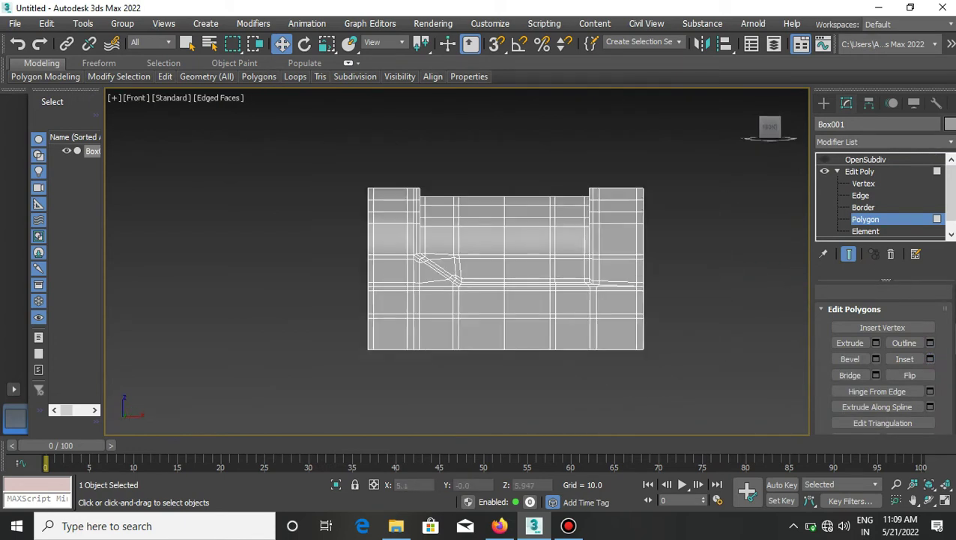
key("2")
key("ctrl+z")
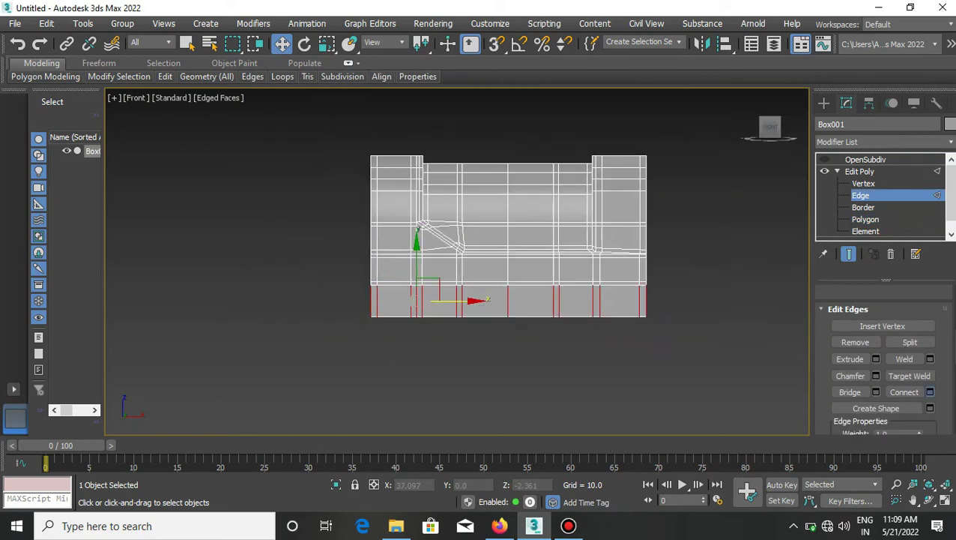
left_click(929, 391)
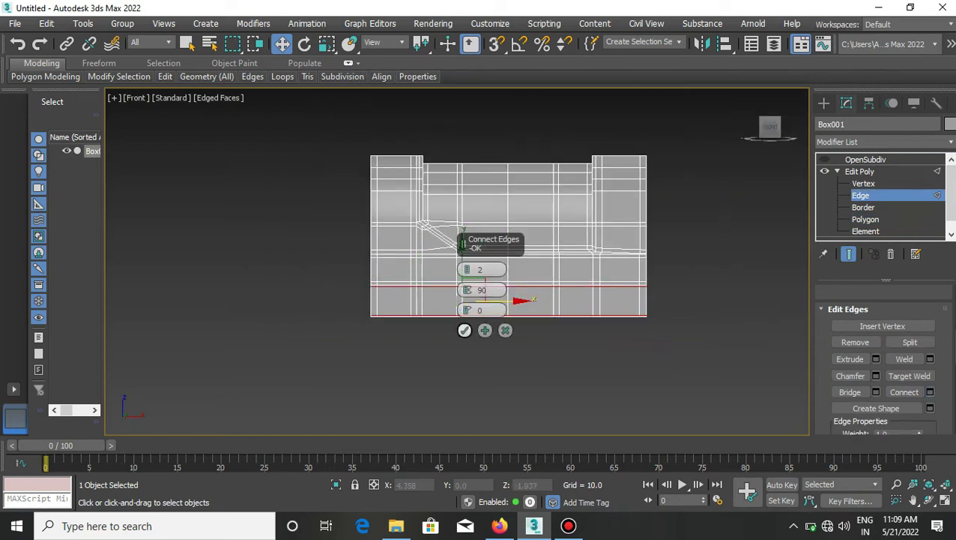
left_click(465, 330)
Step: In wireframe-shaded perspective, ring-select the chamfer edge for connecting
key("p")
mouse_move(457, 262)
middle_mouse_down("alt")
mouse_move(510, 247)
mouse_move(585, 258)
middle_mouse_up("alt")
key("F4")
scroll(584, 259, "up", 3)
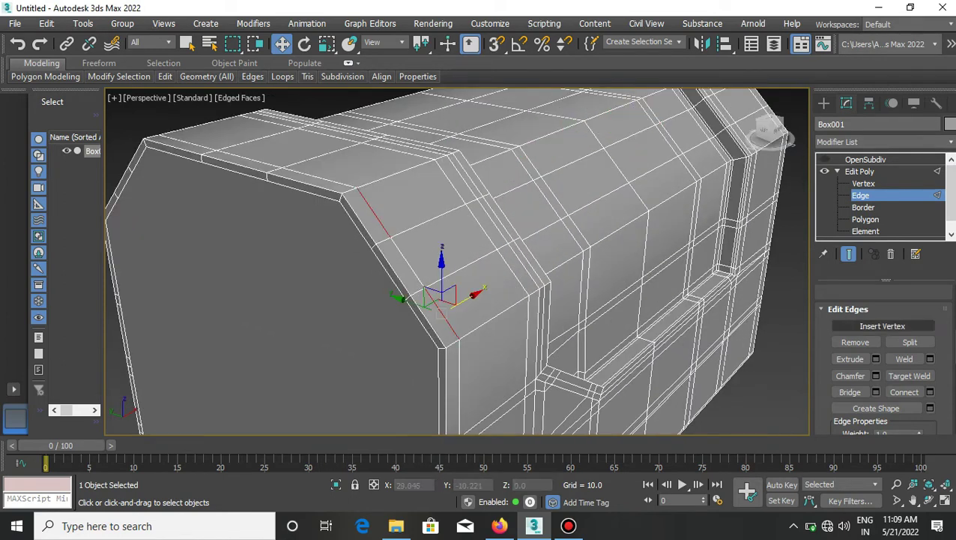
key("alt+r")
key("ctrl+shift+e")
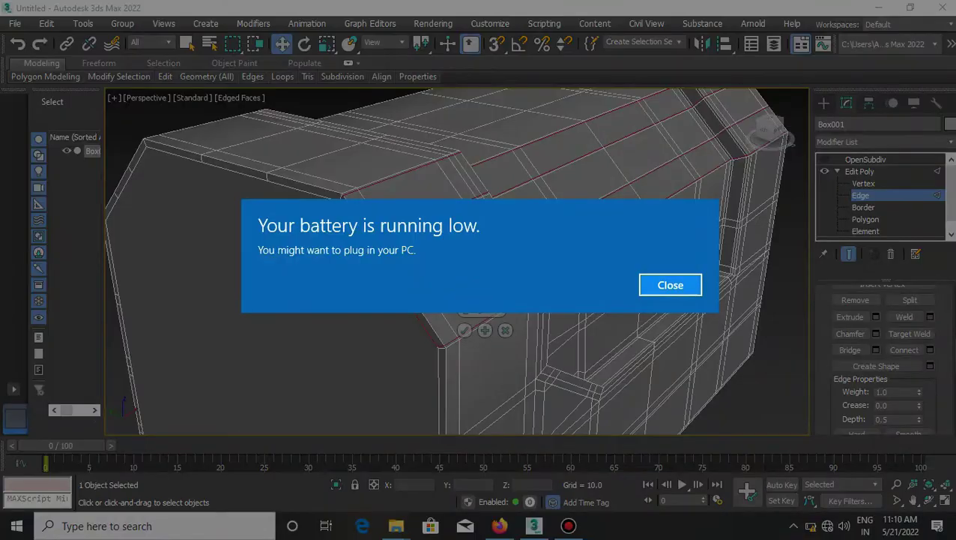
Step: Confirm the loops across the chamfer and select a chamfered corner edge
left_click(464, 330)
left_click(416, 303)
scroll(416, 303, "up", 3)
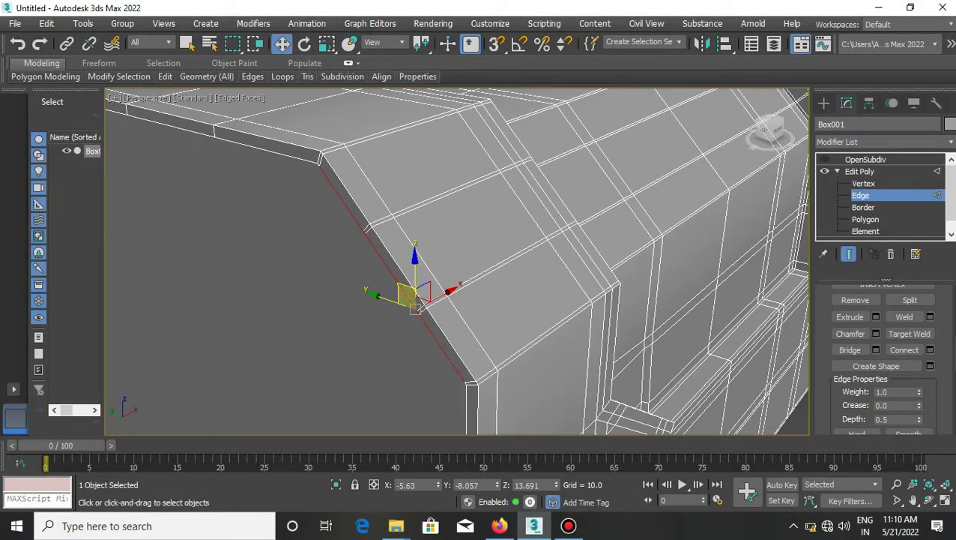
middle_click_drag(450, 263, 412, 258, "alt")
scroll(885, 352, "up", 3)
scroll(884, 352, "up", 2)
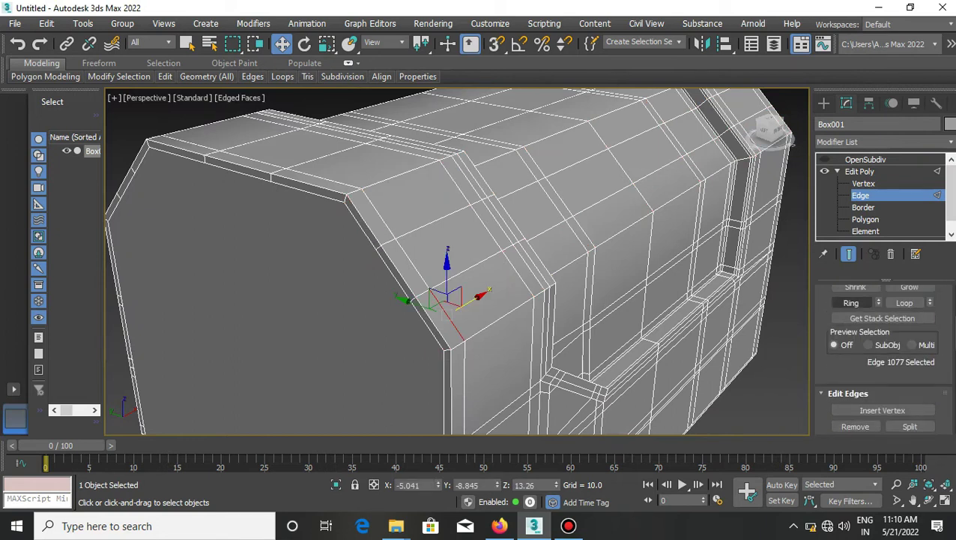
Step: Select the whole edge loop running along the box's top
right_click(533, 284)
left_click(427, 310)
mouse_move(479, 262)
middle_mouse_down("alt")
mouse_move(419, 258)
mouse_move(510, 251)
middle_mouse_up("alt")
middle_click_drag(536, 179, 534, 180, "alt")
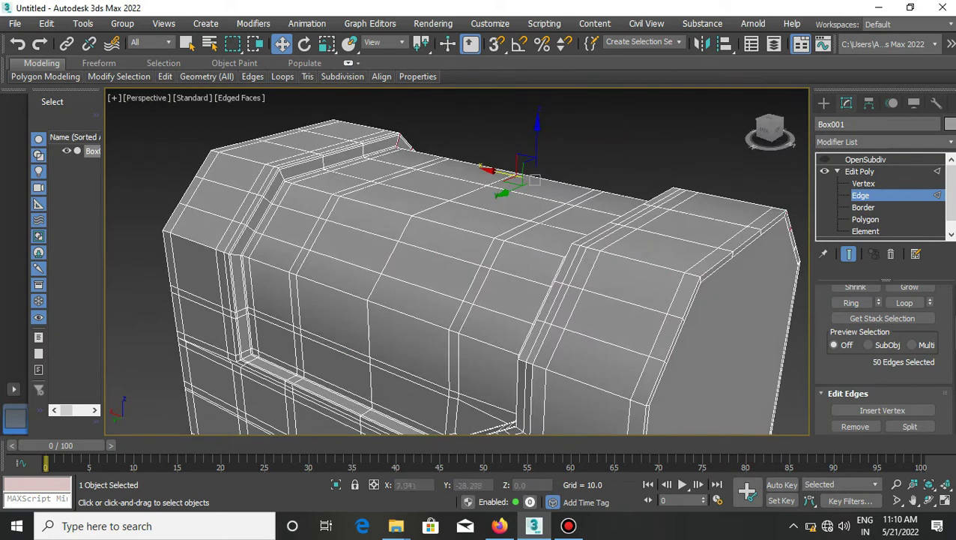
right_click(681, 281)
mouse_move(674, 292)
middle_mouse_down("alt")
mouse_move(629, 360)
mouse_move(525, 322)
mouse_move(465, 284)
middle_mouse_up("alt")
right_click(630, 360)
Step: Select the edge ring on the right column and review the shaded form without wireframe
left_click(384, 309)
right_click(404, 311)
left_click(491, 321)
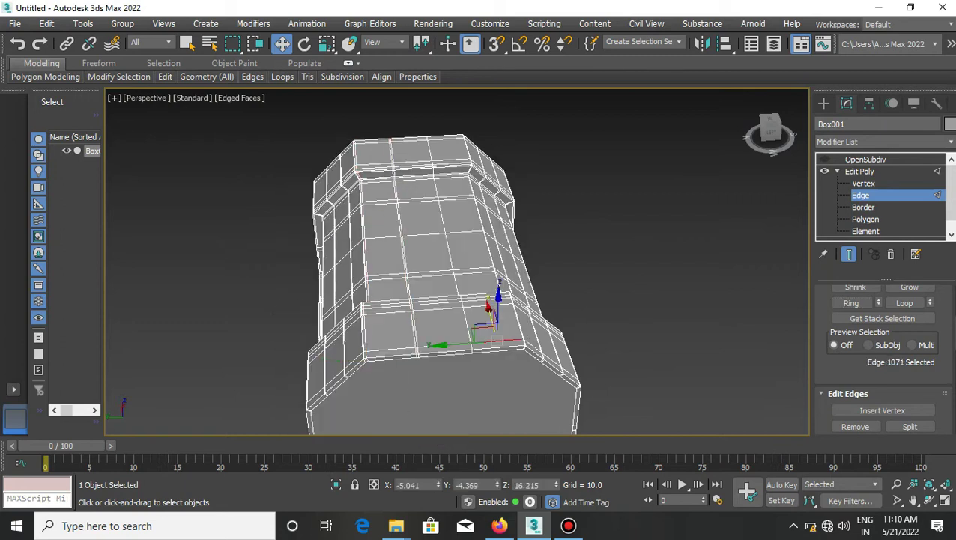
left_click(852, 302)
middle_click_drag(457, 262, 509, 285, "alt")
key("F4")
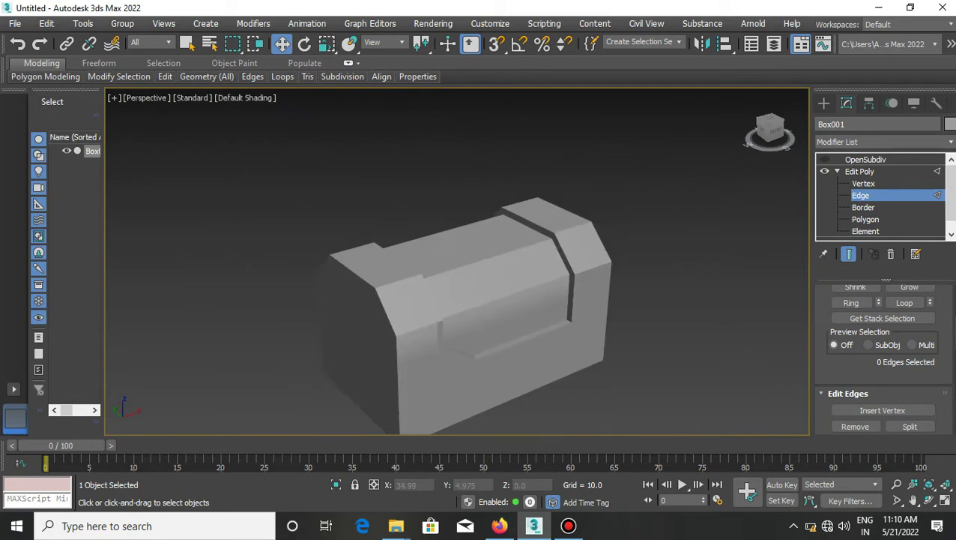
Step: Deselect the box and orbit around to inspect the smoothed shape
key("ctrl+d")
middle_click_drag(457, 262, 510, 262, "alt")
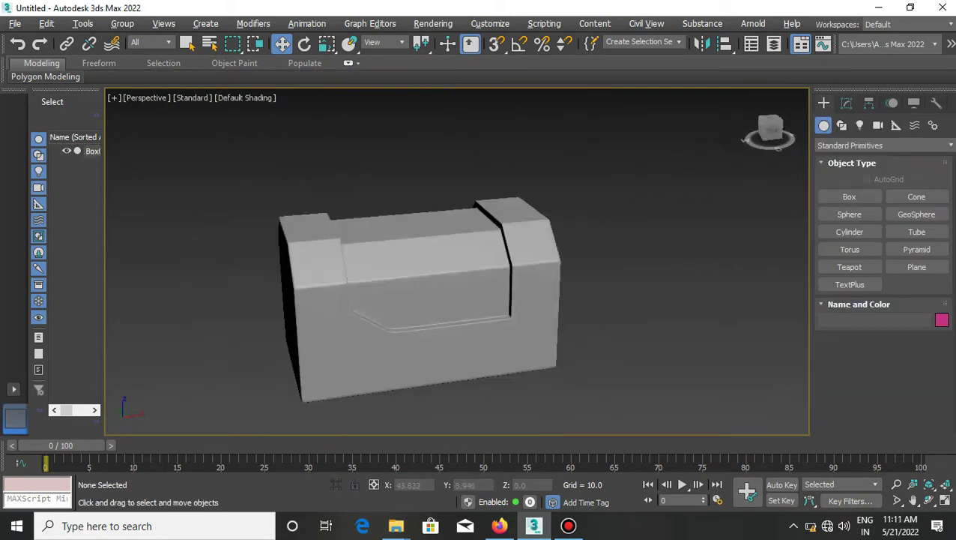
middle_click_drag(419, 284, 464, 269, "alt")
scroll(398, 270, "up", 3)
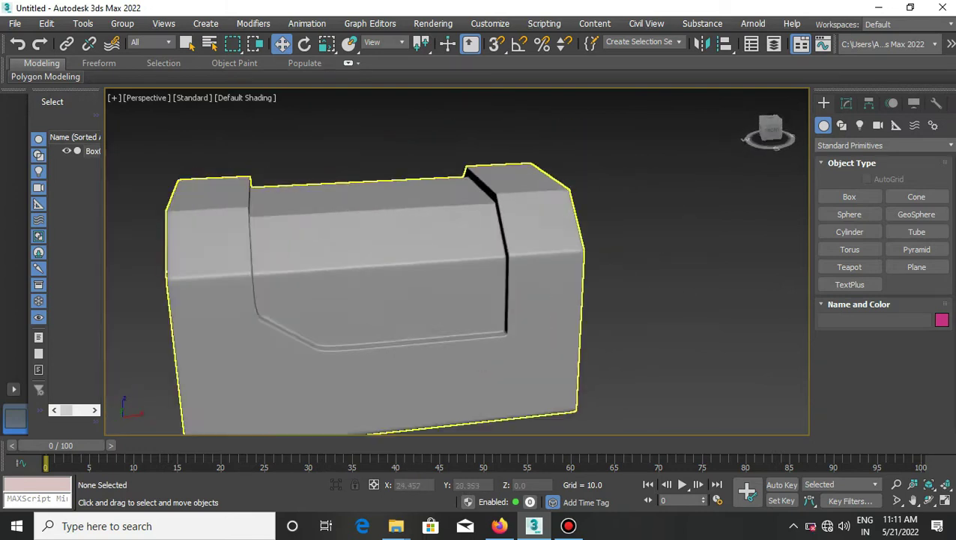
scroll(409, 309, "down", 2)
Step: Reselect Box001 and enter Polygon level on its Edit Poly cage
left_click(409, 310)
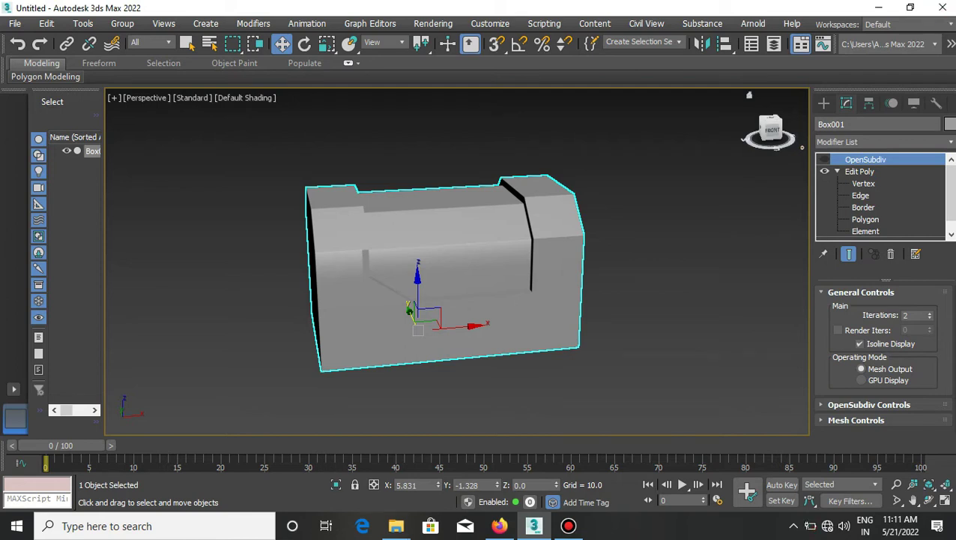
middle_click_drag(409, 309, 439, 324, "alt")
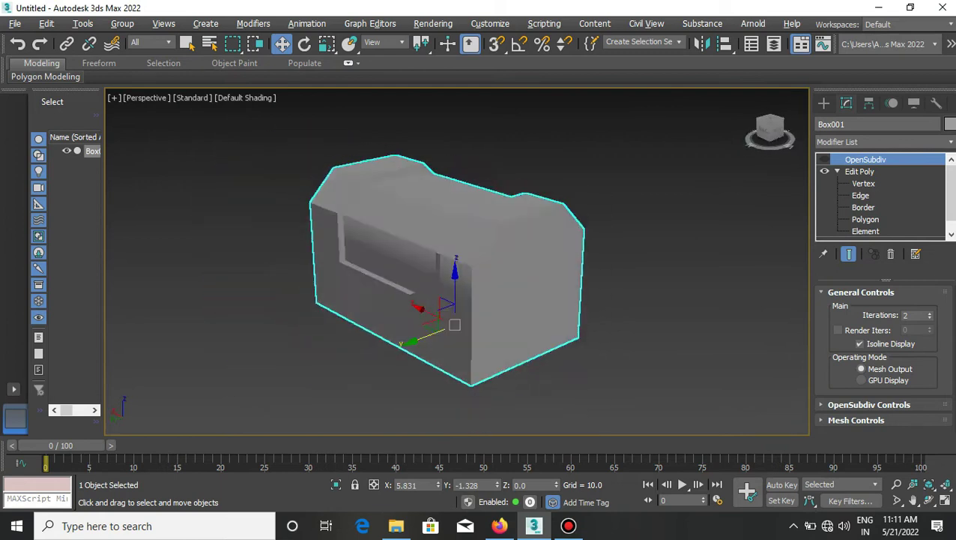
middle_click_drag(439, 323, 450, 322, "alt")
left_click(450, 322)
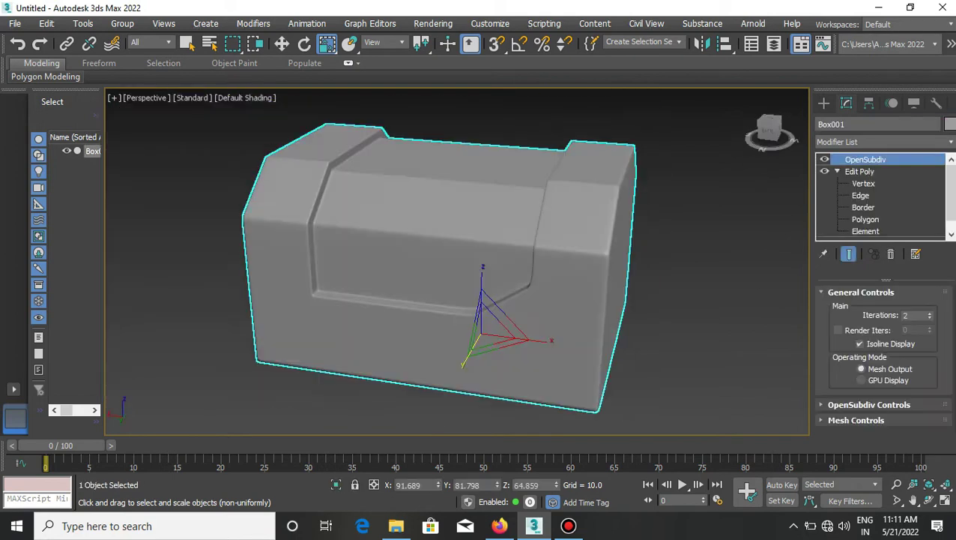
key("4")
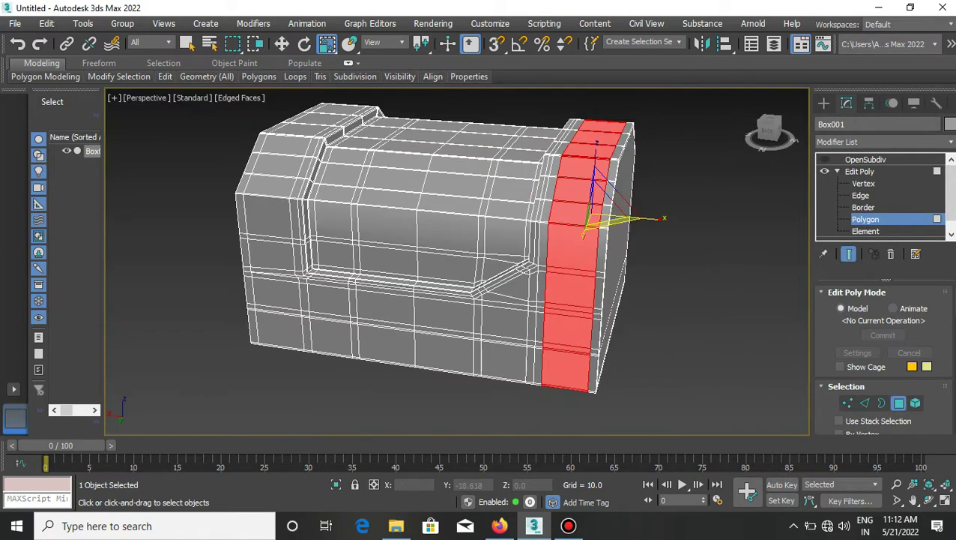
Step: Extrude the ring of faces near the left end by 2.088
middle_click_drag(473, 324, 472, 324, "alt")
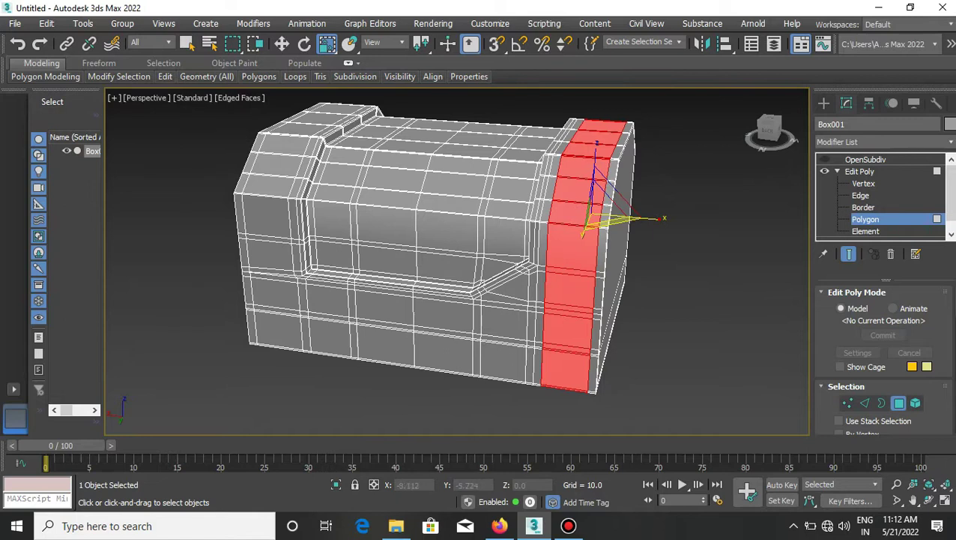
key("f")
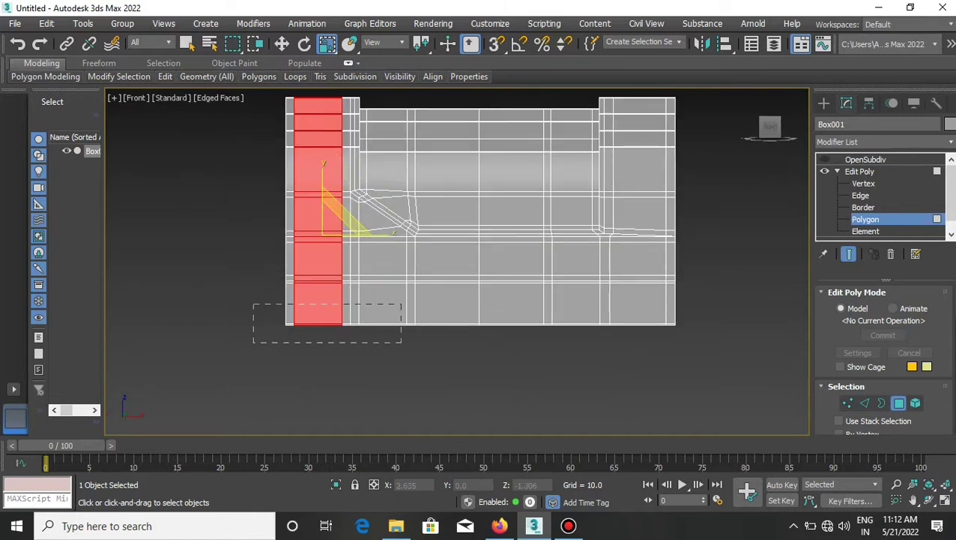
key("p")
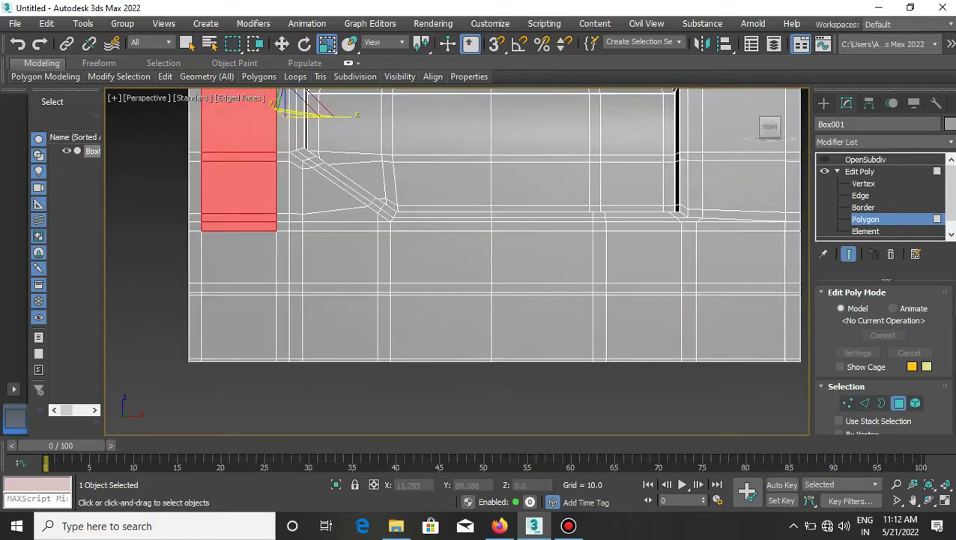
mouse_move(769, 129)
left_mouse_down()
mouse_move(760, 135)
mouse_move(779, 127)
left_mouse_up()
scroll(885, 353, "down", 3)
left_click(929, 358)
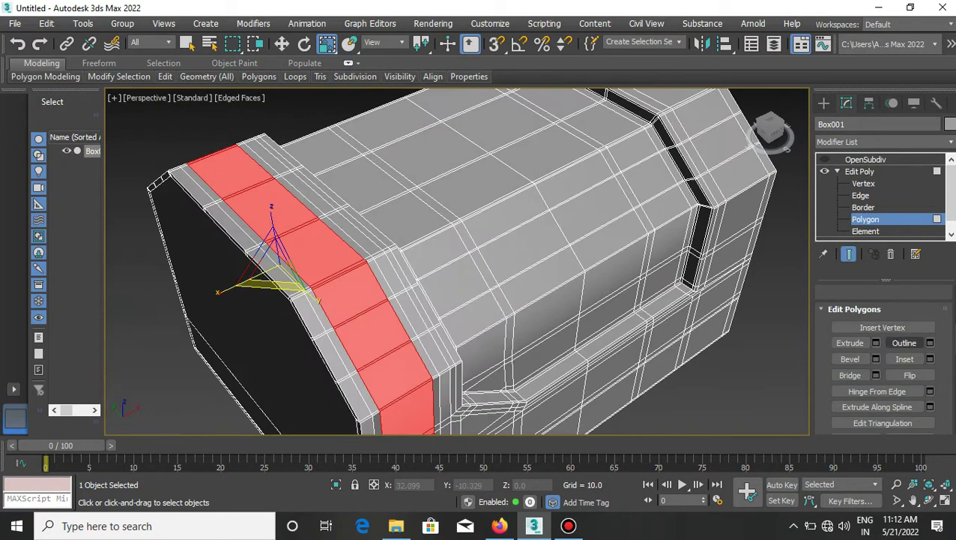
key("shift+e")
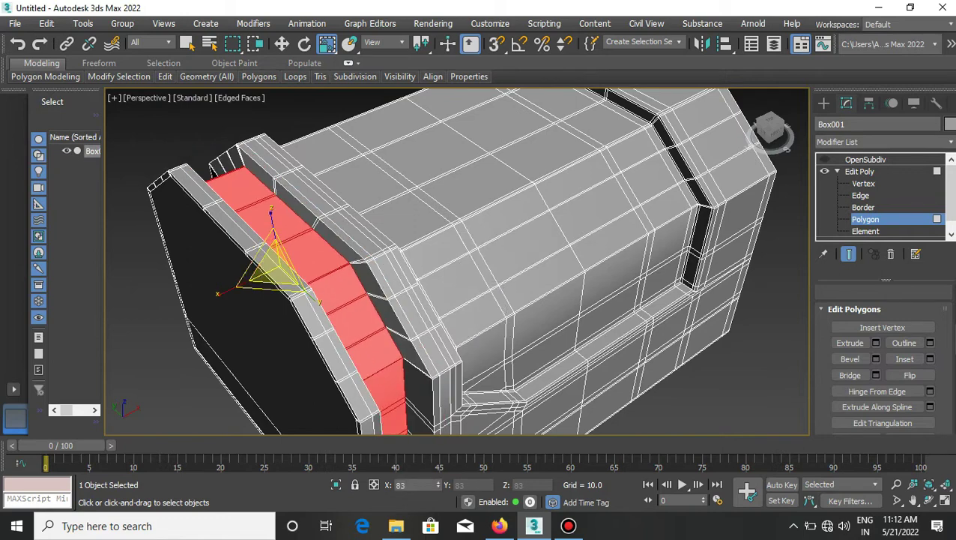
Step: Switch to Edge level, deselect, and hide edged faces to check the raised band
middle_click_drag(457, 263, 554, 254, "alt")
scroll(457, 262, "up", 5)
key("2")
middle_click_drag(457, 262, 539, 247, "alt")
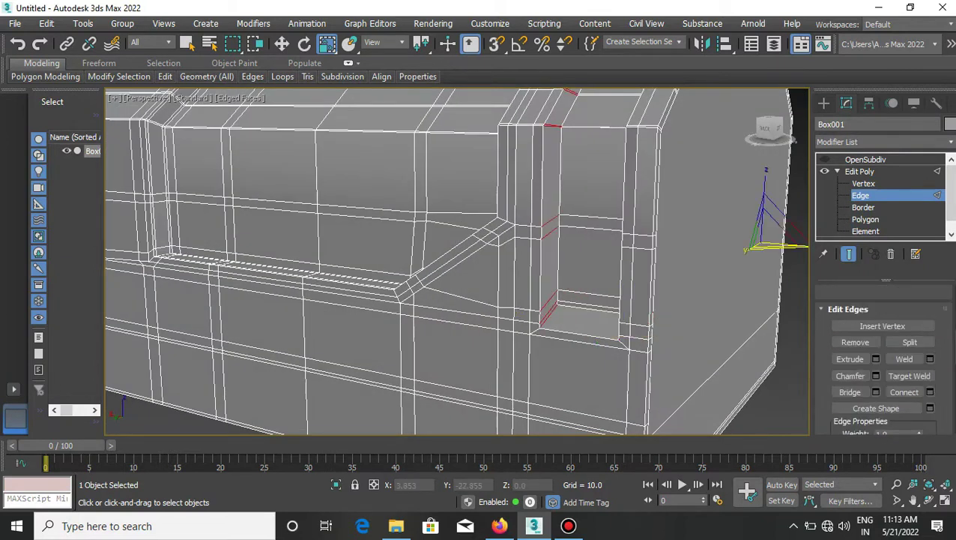
scroll(457, 263, "down", 5)
middle_click_drag(525, 263, 675, 240, "alt")
key("ctrl+d")
key("F4")
middle_click_drag(458, 262, 644, 239, "alt")
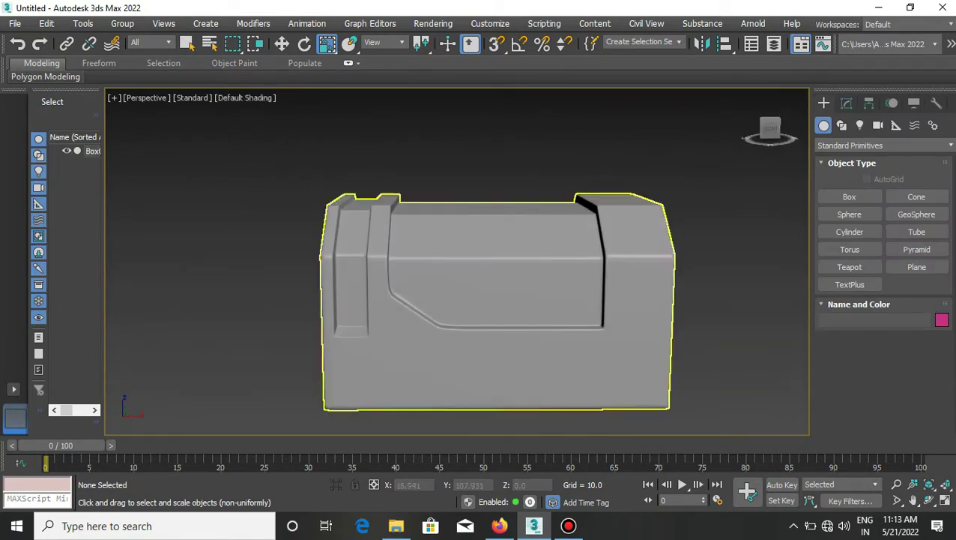
Step: Show wireframe and select two polygon strips on the box's top
left_click(495, 299)
key("F4")
scroll(495, 300, "up", 3)
middle_click_drag(494, 300, 420, 285, "alt")
left_click(289, 300)
key("4")
mouse_move(386, 214)
middle_mouse_down("alt")
mouse_move(391, 202)
mouse_move(420, 217)
middle_mouse_up("alt")
left_click(596, 240, "ctrl")
mouse_move(596, 240)
middle_mouse_down("alt")
mouse_move(524, 270)
mouse_move(509, 225)
middle_mouse_up("alt")
Step: Inset the two top strips by 0.389 to form the slots
key("f")
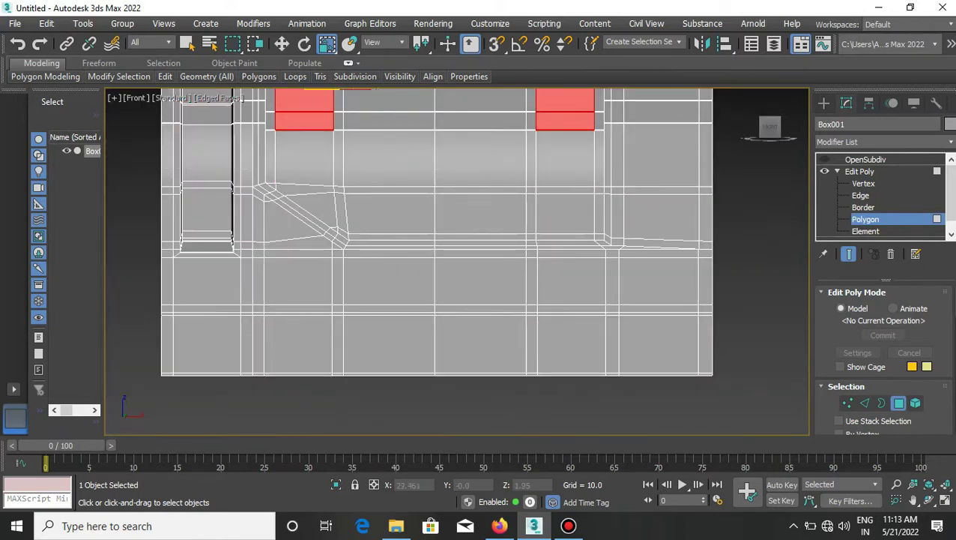
key("p")
mouse_move(585, 227)
middle_mouse_down("alt")
mouse_move(555, 217)
mouse_move(577, 232)
mouse_move(584, 227)
middle_mouse_up("alt")
scroll(885, 360, "down", 5)
left_click(930, 358)
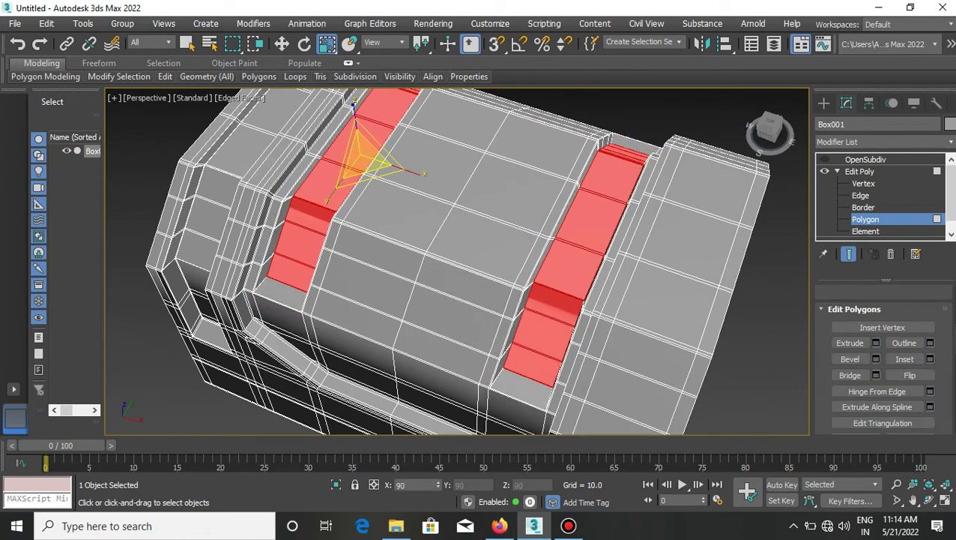
middle_click_drag(480, 285, 450, 225, "alt")
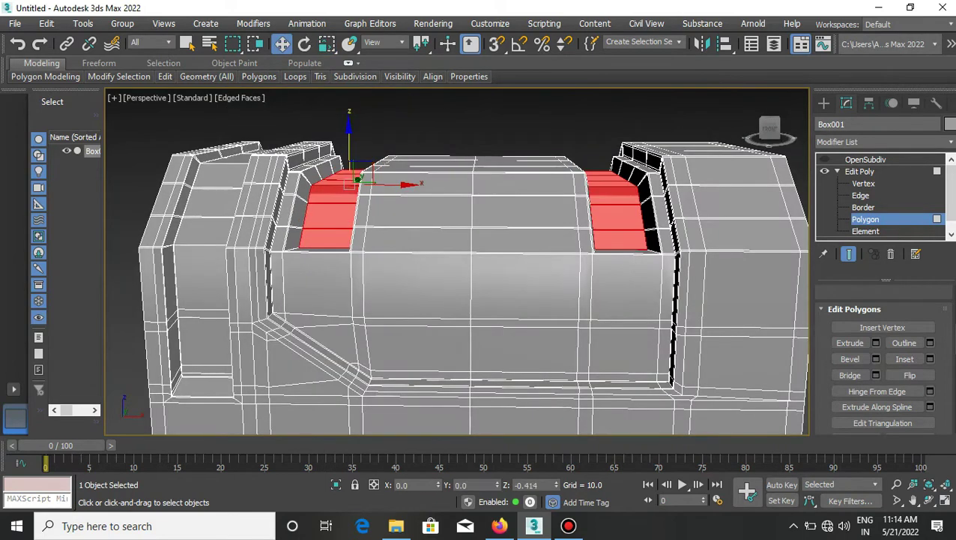
middle_click_drag(479, 285, 390, 255, "alt")
Step: Chamfer the slot edges at Edge level and preview the smoothed result
key("2")
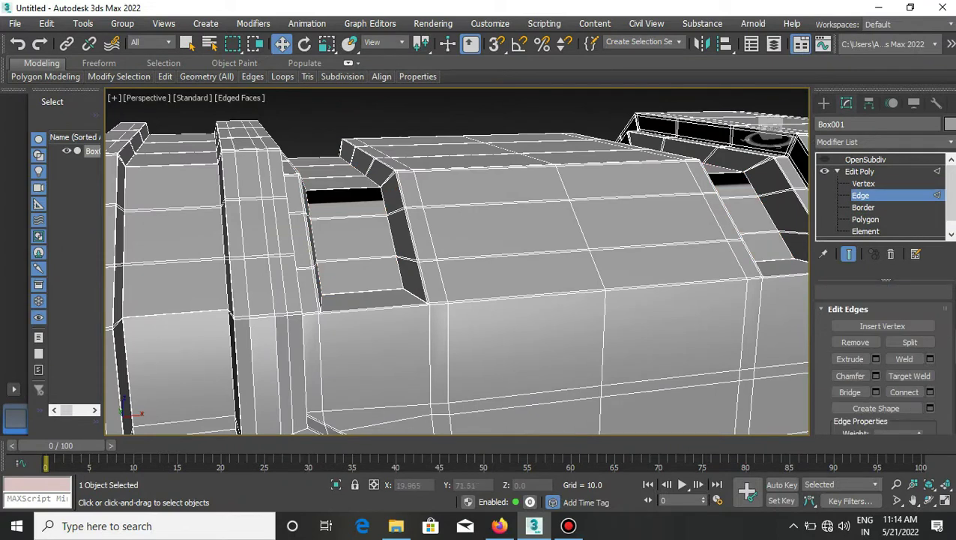
middle_click_drag(479, 284, 450, 270, "alt")
left_click(386, 208)
right_click(618, 205)
left_click(551, 252)
key("ctrl+d")
mouse_move(480, 284)
middle_mouse_down("alt")
mouse_move(423, 263)
mouse_move(410, 278)
middle_mouse_up("alt")
left_click(479, 300)
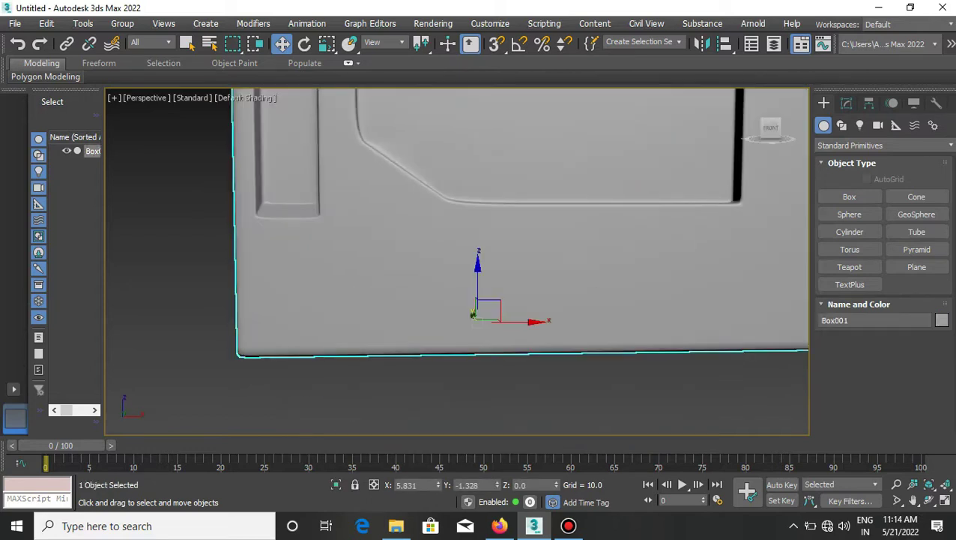
Step: Show wireframe, open the modifier stack, and enter Polygon level on Box001
key("F4")
left_click(846, 102)
middle_click_drag(480, 300, 502, 314)
scroll(480, 263, "down", 3)
scroll(480, 262, "up", 2)
scroll(479, 262, "down", 2)
scroll(457, 263, "up", 2)
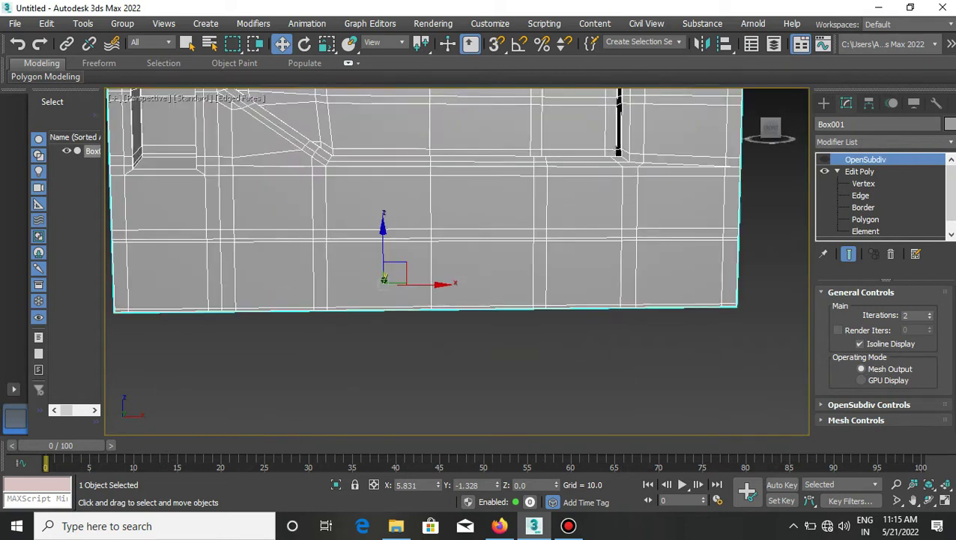
key("4")
scroll(457, 263, "down", 2)
mouse_move(457, 262)
middle_mouse_down("alt")
mouse_move(435, 259)
mouse_move(420, 270)
mouse_move(434, 259)
mouse_move(412, 255)
middle_mouse_up("alt")
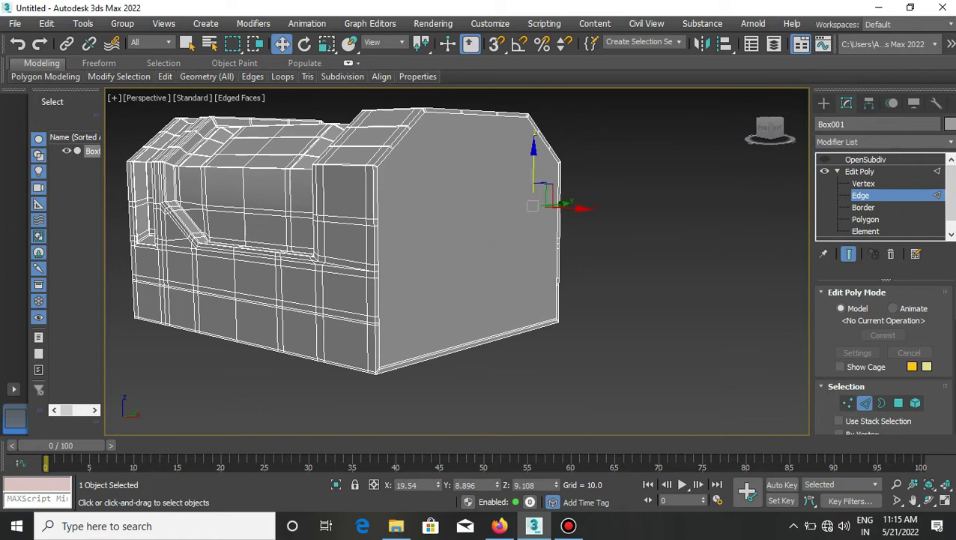
Step: Select the right end face and inset it to leave a border frame
left_click(480, 240)
scroll(479, 240, "up", 3)
scroll(479, 240, "down", 3)
scroll(883, 359, "down", 3)
scroll(883, 360, "down", 3)
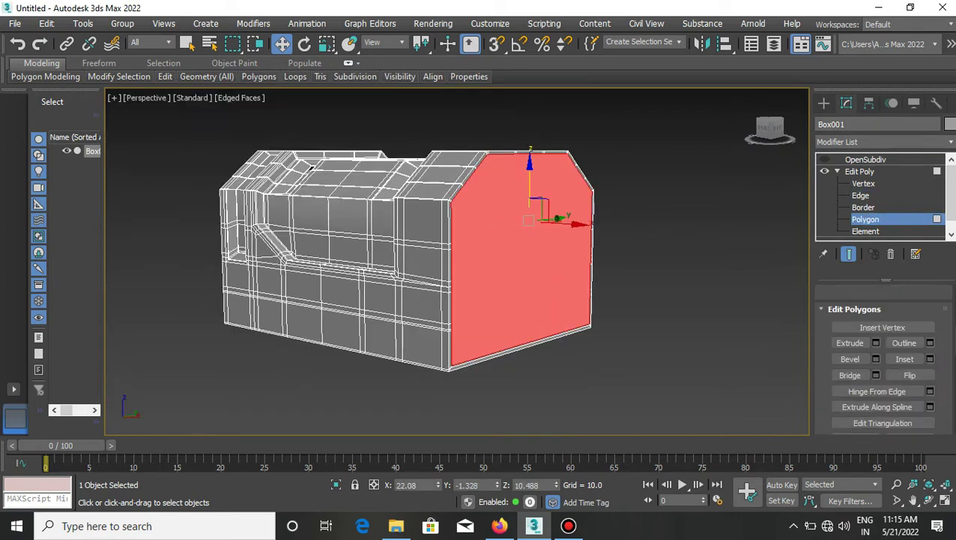
left_click(930, 359)
left_click_drag(467, 290, 467, 277)
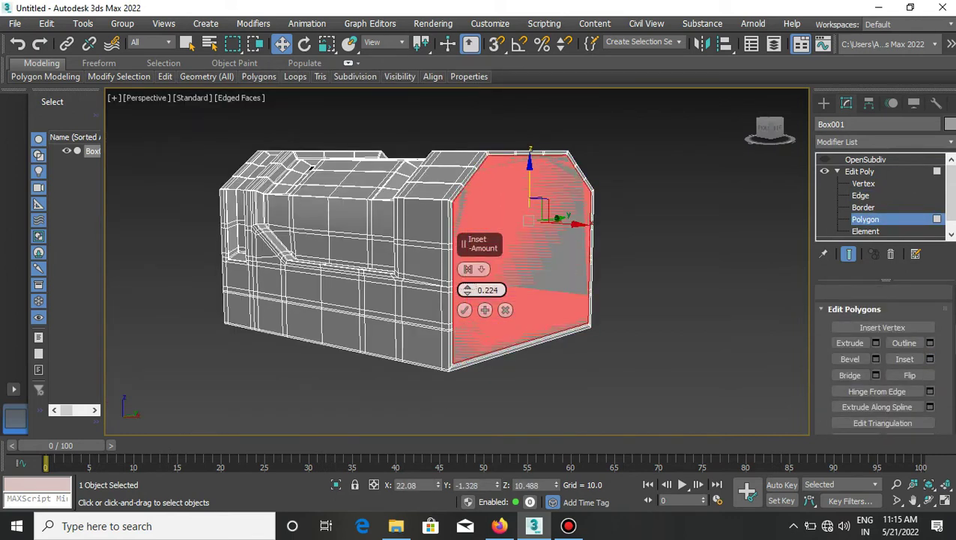
scroll(311, 166, "up", 2)
key("r")
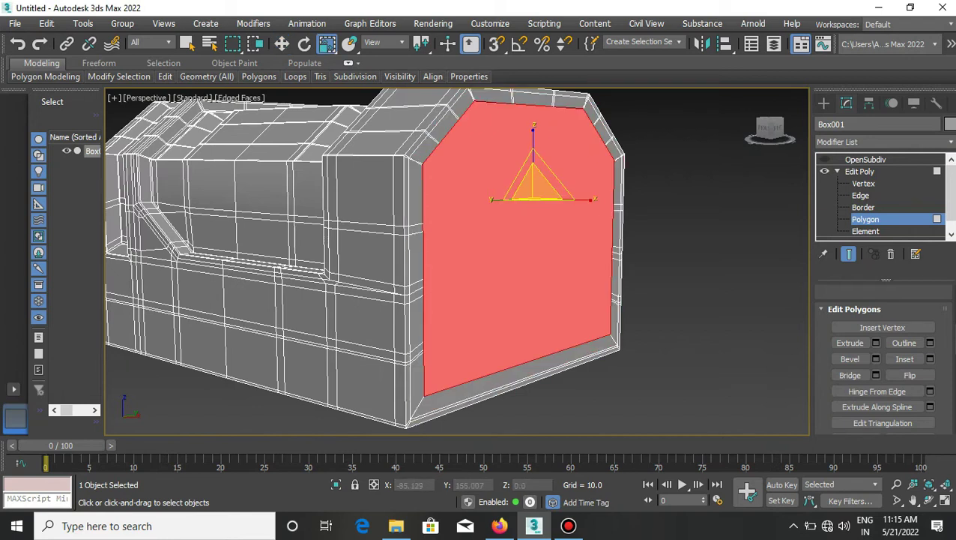
middle_click_drag(352, 120, 365, 114, "alt")
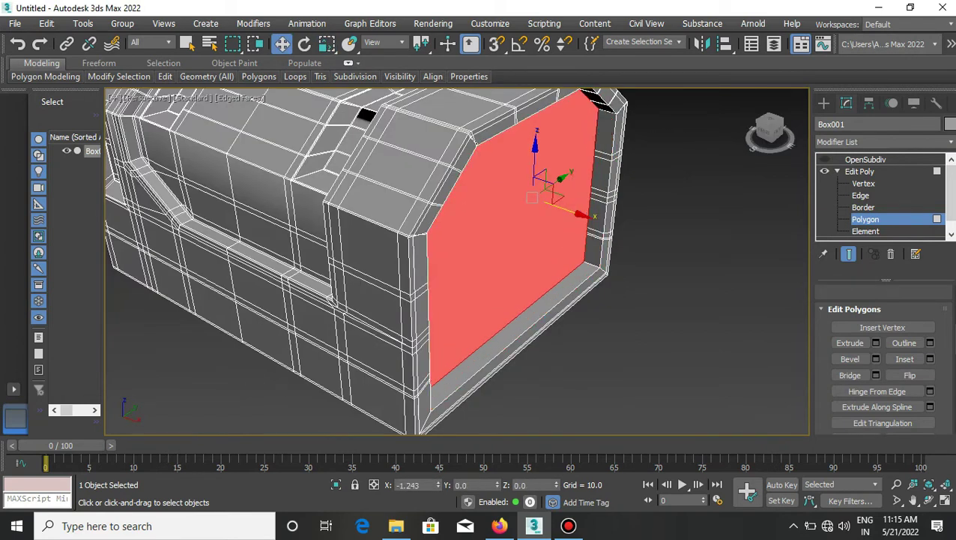
mouse_move(365, 114)
middle_mouse_down("alt")
mouse_move(330, 112)
mouse_move(359, 117)
middle_mouse_up("alt")
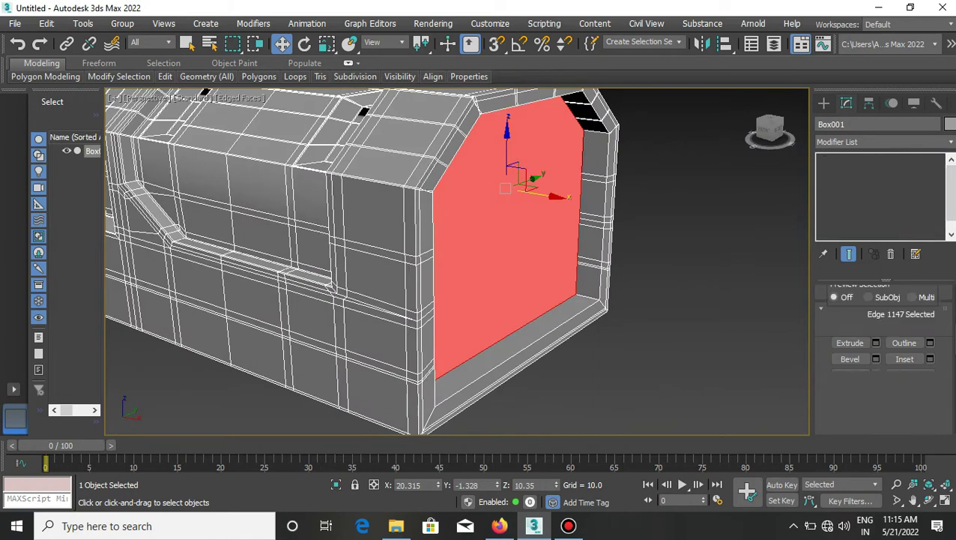
Step: Switch to Edge level and orbit to a frontal view of the end face
key("2")
scroll(585, 272, "up", 3)
scroll(551, 251, "down", 3)
right_click(551, 251)
scroll(551, 251, "down", 3)
scroll(551, 251, "down", 3)
mouse_move(449, 262)
middle_mouse_down("alt")
mouse_move(480, 262)
mouse_move(458, 225)
mouse_move(494, 240)
mouse_move(479, 217)
mouse_move(524, 270)
middle_mouse_up("alt")
scroll(411, 260, "up", 3)
scroll(457, 263, "down", 3)
Step: Connect five edges across the end face's lower border and preview the smoothed box
left_click(509, 258)
scroll(882, 360, "down", 3)
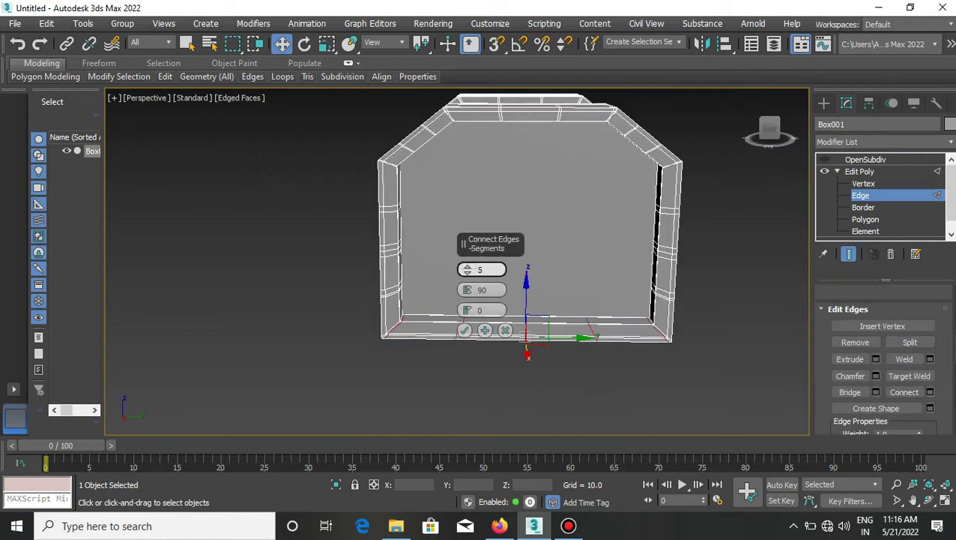
left_click(464, 330)
scroll(464, 330, "down", 2)
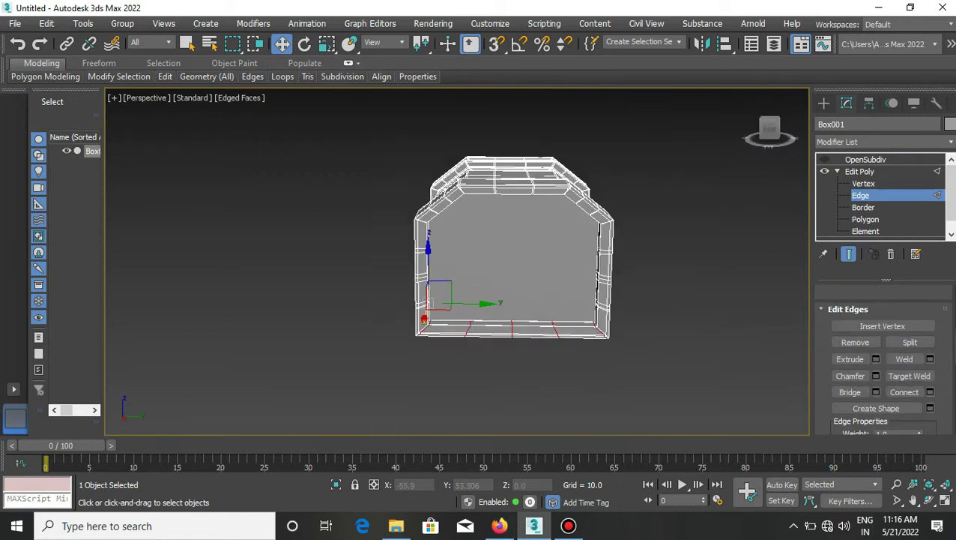
key("ctrl+d")
key("F4")
middle_click_drag(480, 248, 449, 247, "alt")
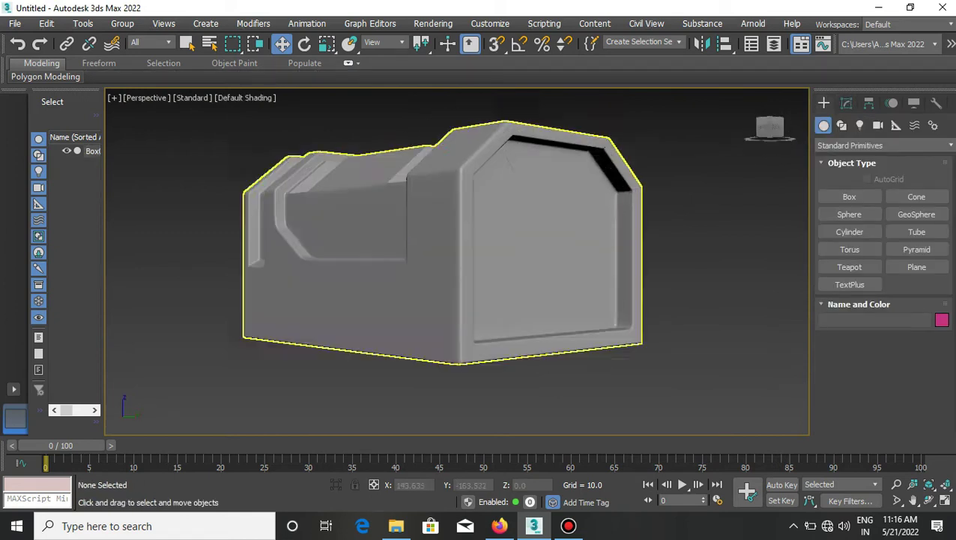
Step: Reselect the box's inner end face and uniformly scale it down slightly
left_click(846, 103)
key("4")
left_click(543, 247)
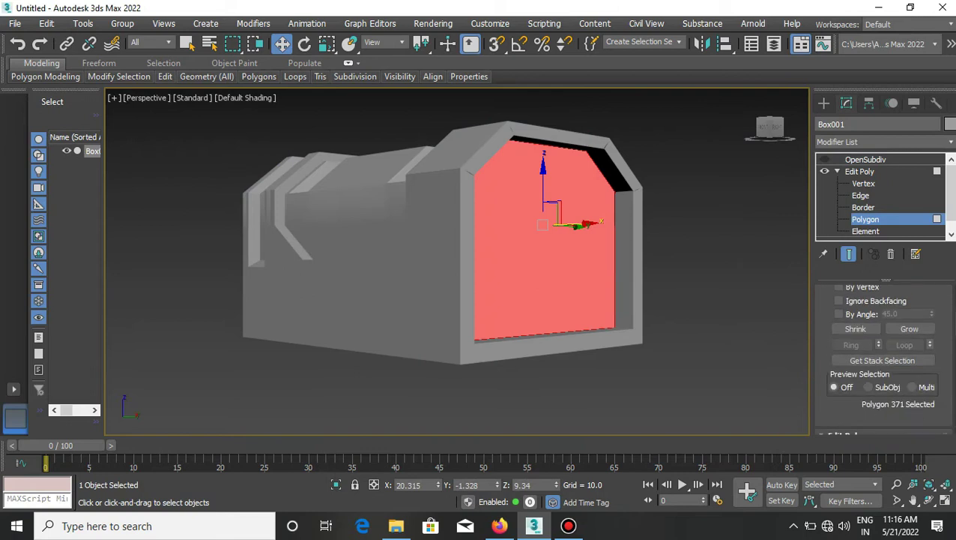
left_click(770, 126)
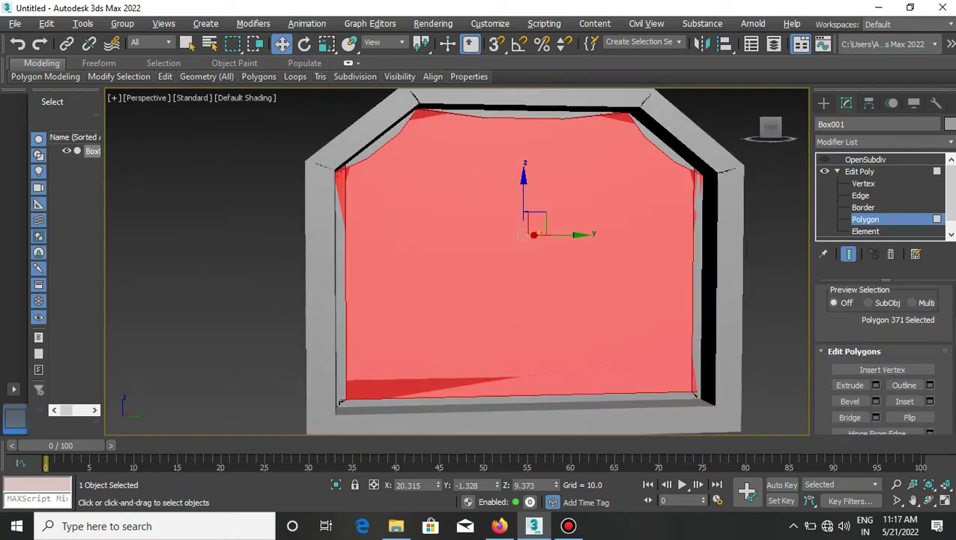
key("F4")
scroll(538, 247, "down", 2)
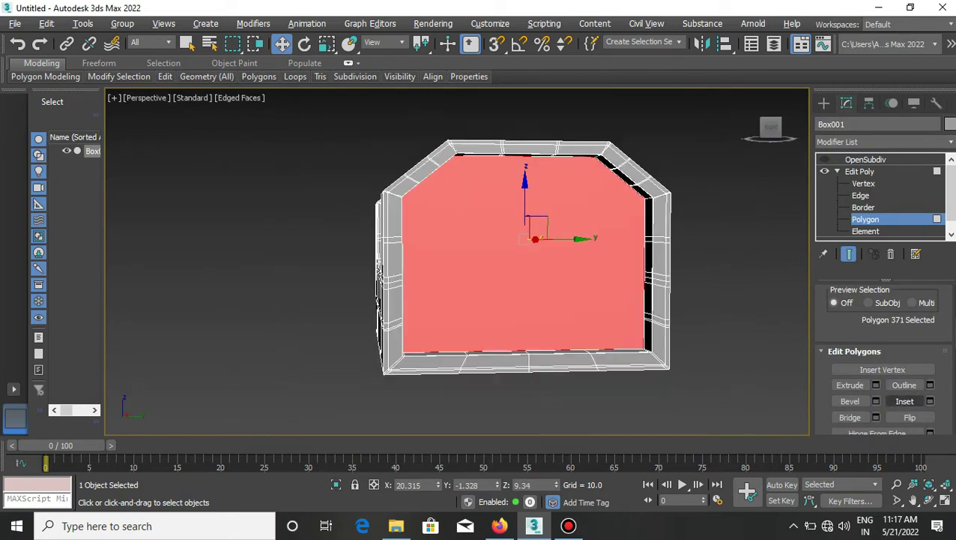
scroll(532, 254, "up", 2)
key("r")
left_click_drag(524, 204, 524, 211)
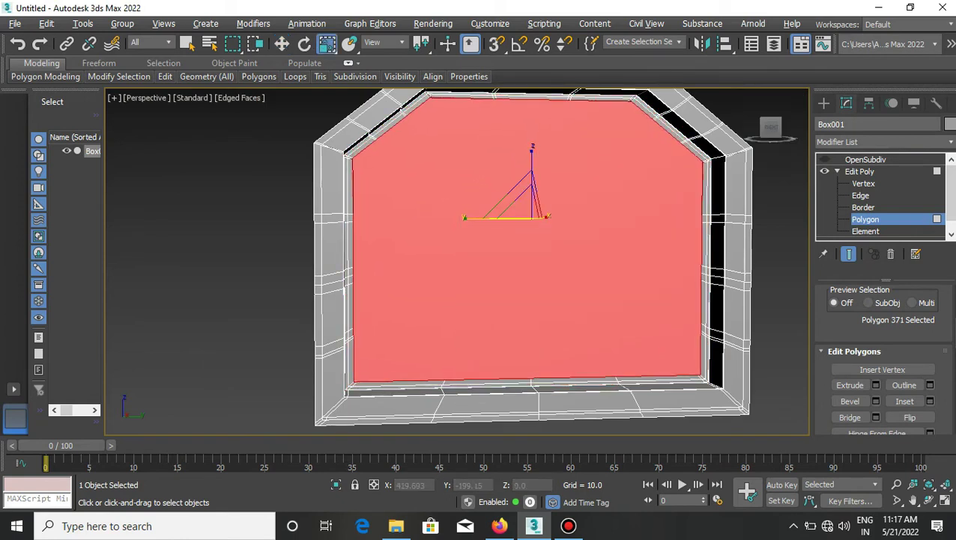
Step: Deselect, switch to plain shading, orbit, and reselect the whole box at object level
left_click(824, 103)
scroll(524, 255, "down", 3)
scroll(659, 203, "up", 3)
key("F4")
middle_click_drag(659, 204, 464, 225, "alt")
left_click(405, 263)
scroll(405, 262, "down", 2)
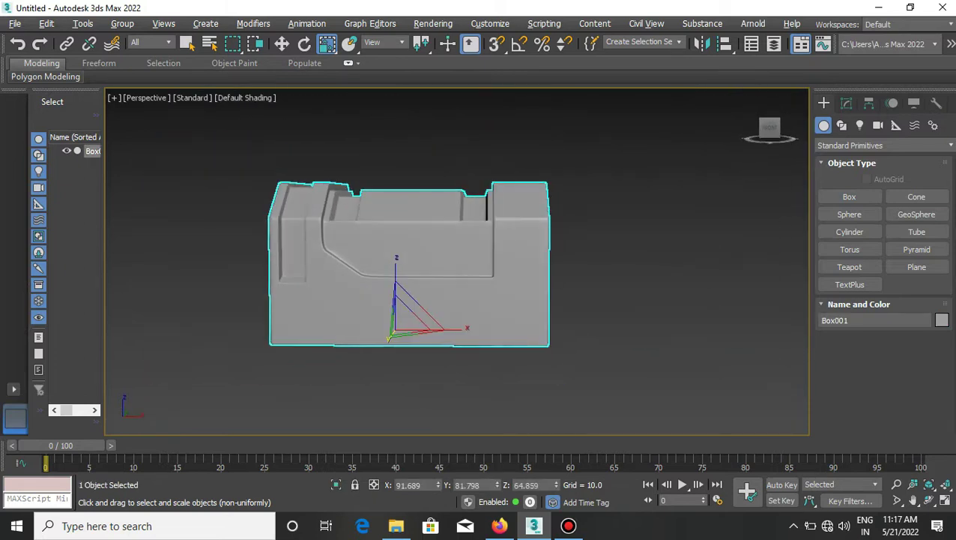
Step: In Front view, marquee-select the lower band and right-end column of faces
key("F4")
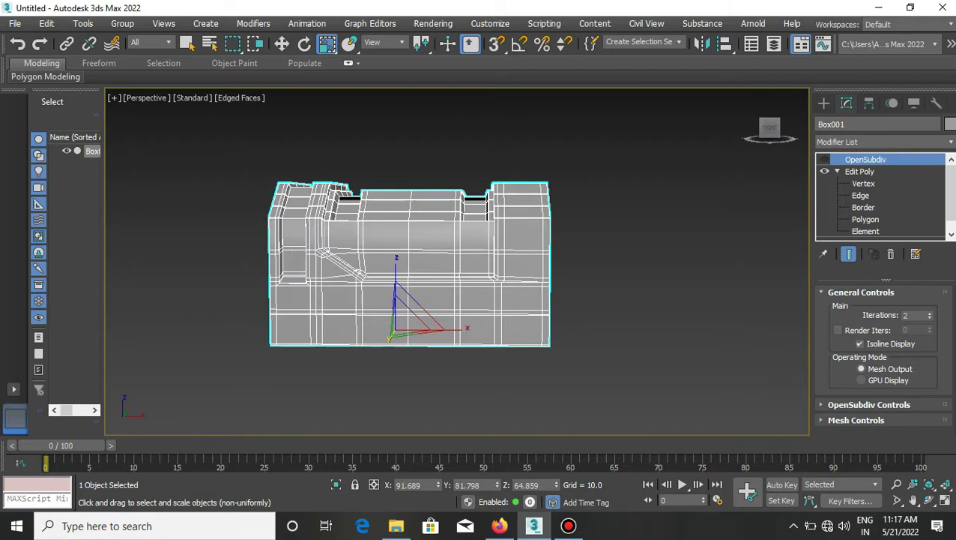
key("f")
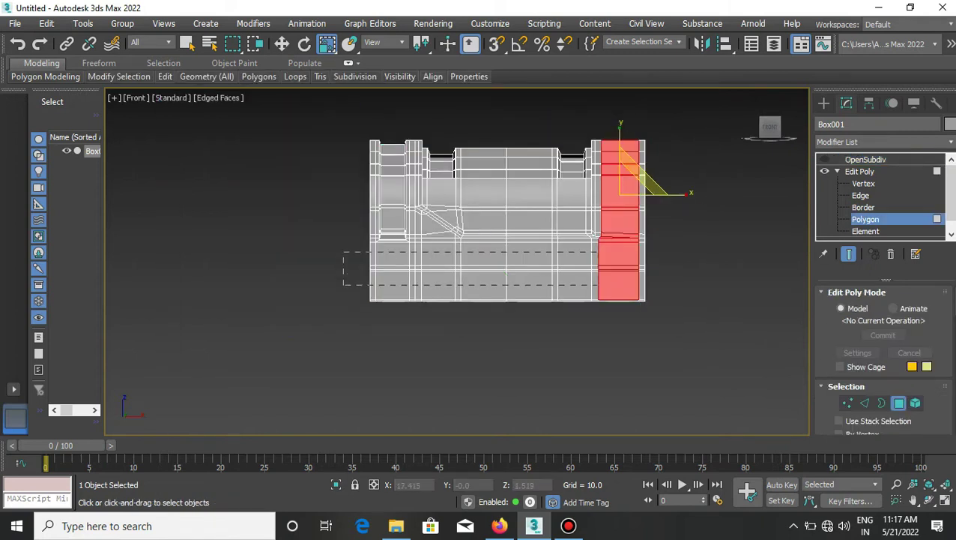
left_click_drag(592, 285, 343, 251, "ctrl")
scroll(374, 241, "up", 3)
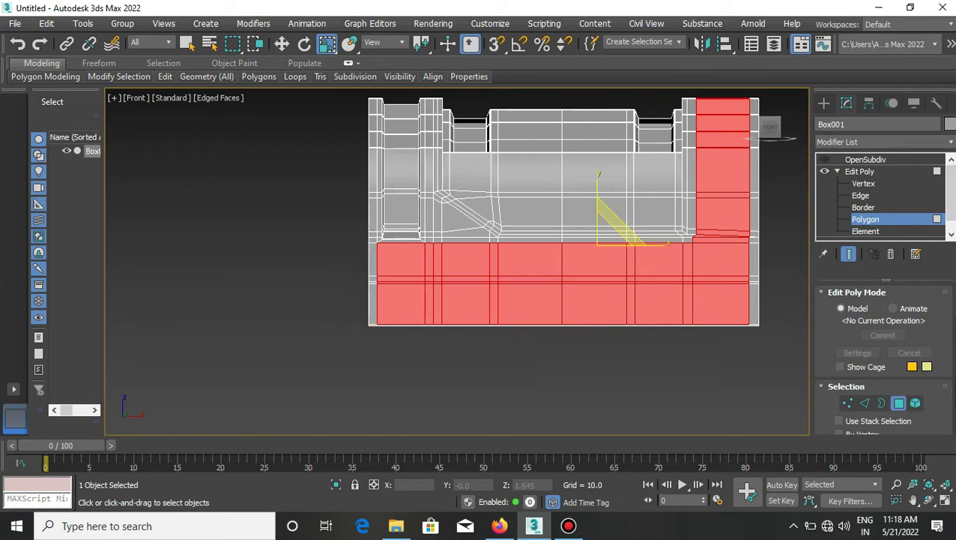
key("p")
mouse_move(584, 263)
middle_mouse_down("alt")
mouse_move(524, 270)
mouse_move(570, 262)
mouse_move(524, 254)
middle_mouse_up("alt")
scroll(884, 337, "down", 5)
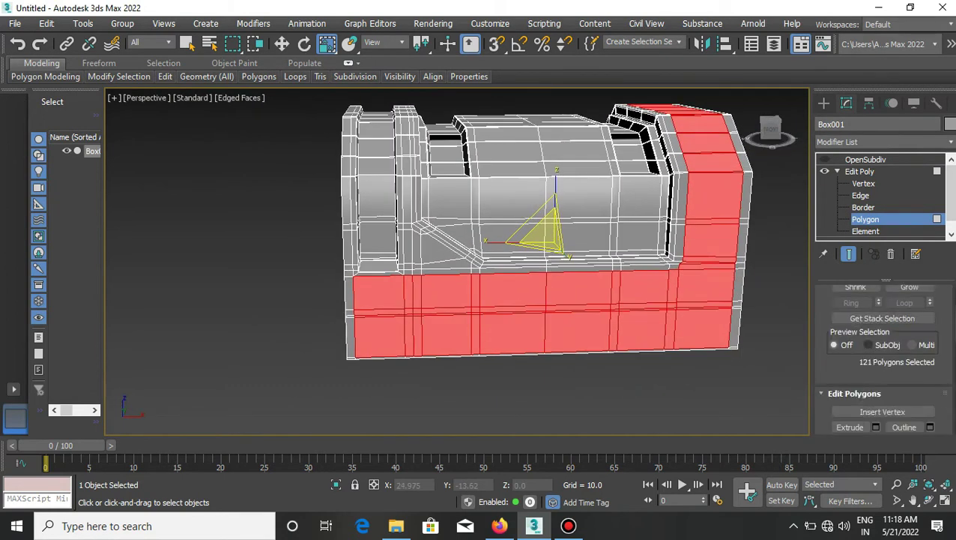
Step: Inset the selected faces by 0.02 as one group
left_click(929, 401)
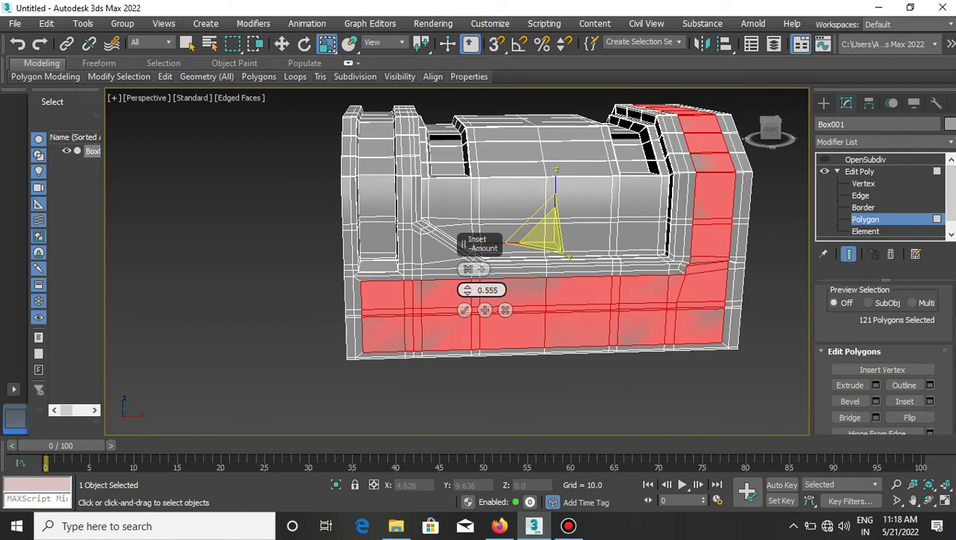
type("0.02")
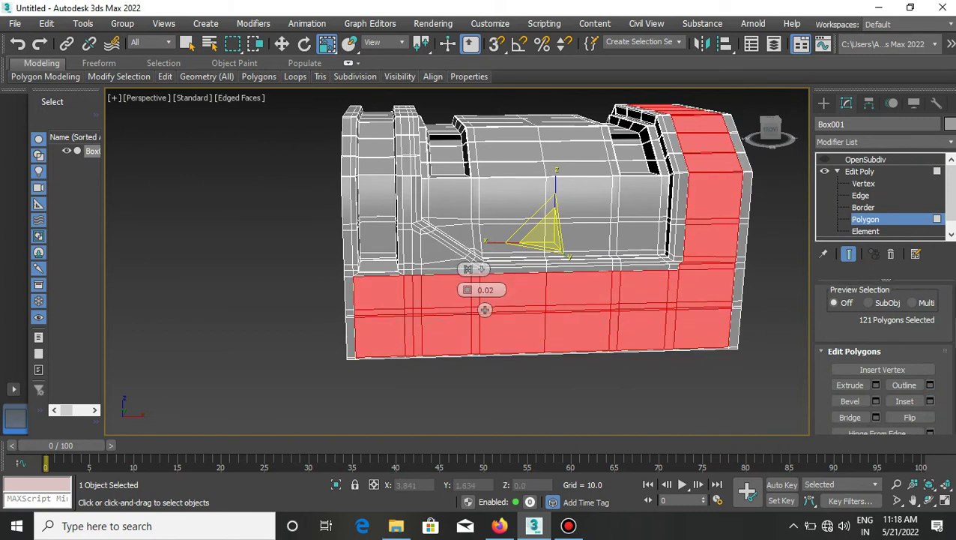
left_click(485, 310)
mouse_move(525, 240)
middle_mouse_down("alt")
mouse_move(570, 236)
mouse_move(551, 229)
middle_mouse_up("alt")
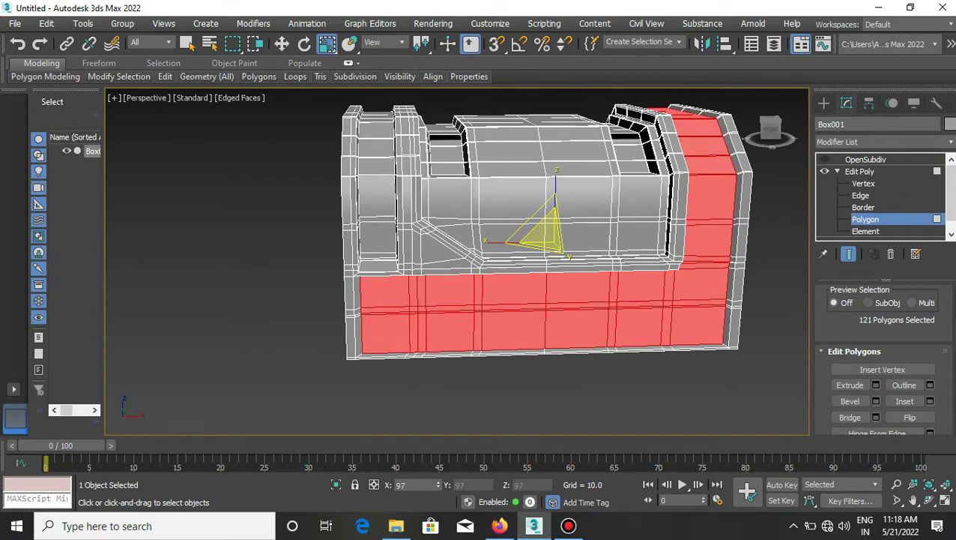
key("2")
key("z")
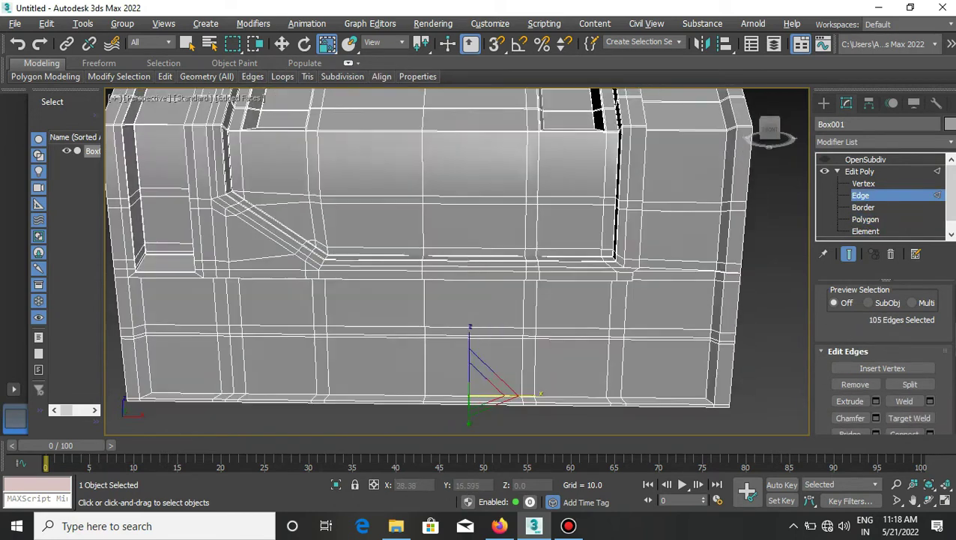
scroll(882, 337, "up", 2)
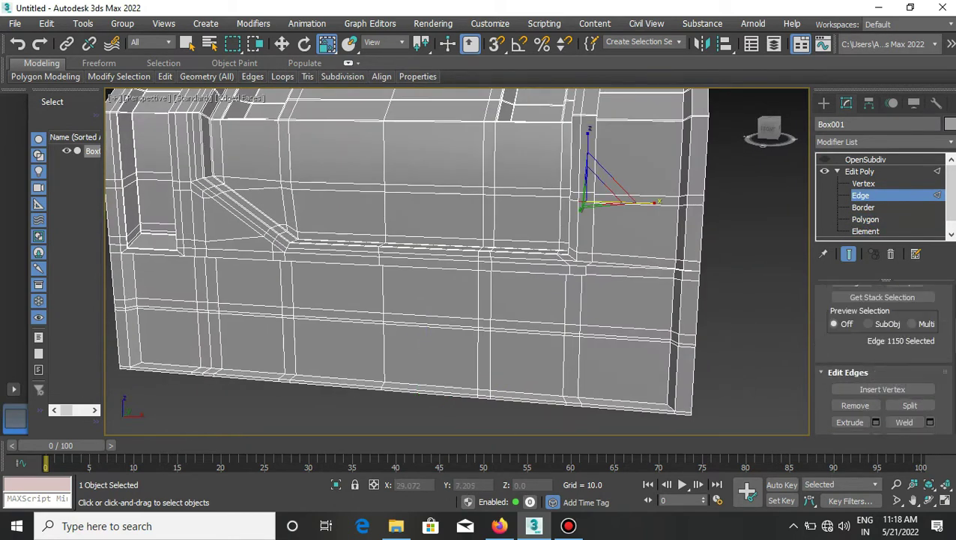
Step: Connect a ring of edges across the lower panel border with 2 support loops
left_click(851, 302)
scroll(883, 337, "down", 2)
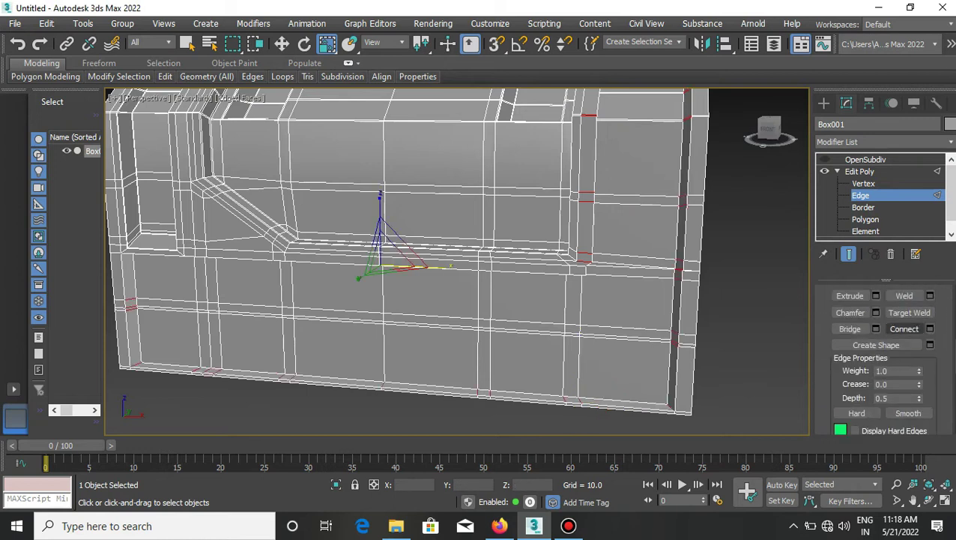
left_click(930, 328)
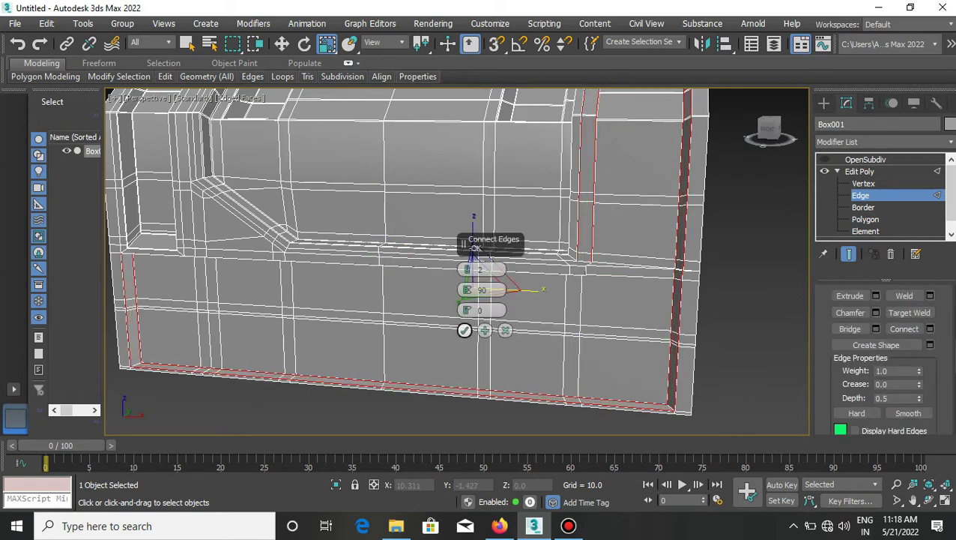
left_click(464, 330)
scroll(375, 263, "up", 5)
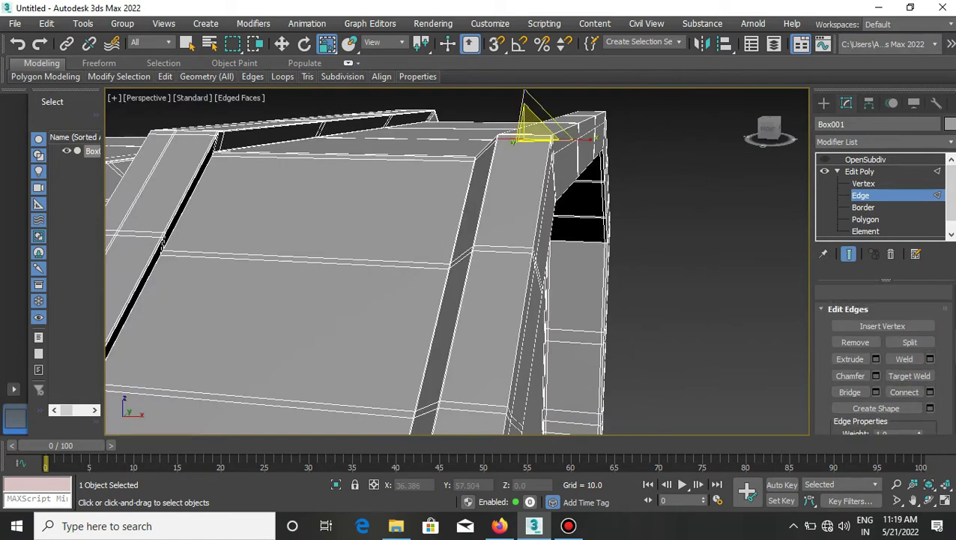
Step: Ring-select parallel edges, inspect the box corner closely, and turn off the smoothing preview
key("alt+r")
scroll(750, 299, "down", 5)
scroll(750, 300, "down", 2)
scroll(750, 300, "up", 1)
key("F4")
scroll(644, 300, "up", 4)
middle_click_drag(524, 263, 584, 247, "alt")
middle_click_drag(457, 262, 352, 262, "alt")
key("F4")
left_click(824, 159)
scroll(450, 262, "up", 3)
scroll(450, 262, "up", 2)
scroll(450, 262, "up", 3)
mouse_move(450, 262)
middle_mouse_down("alt")
mouse_move(427, 262)
mouse_move(450, 262)
middle_mouse_up("alt")
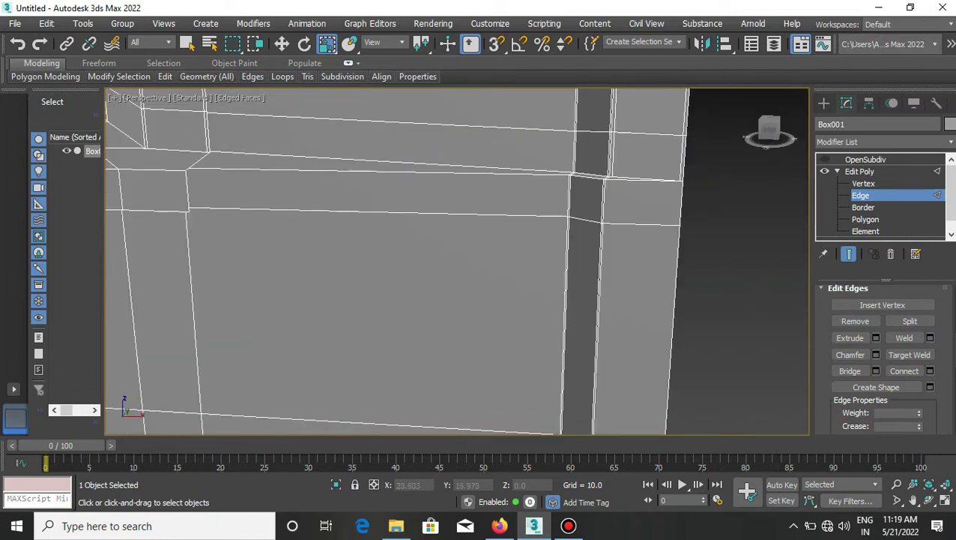
scroll(449, 263, "down", 3)
scroll(884, 360, "up", 3)
Step: Extend the edge selection into a ring and loop along the box corner
left_click(851, 323)
key("alt+l")
scroll(457, 262, "up", 2)
scroll(458, 262, "up", 2)
scroll(457, 262, "up", 2)
mouse_move(458, 262)
middle_mouse_down("alt")
mouse_move(495, 255)
mouse_move(487, 258)
middle_mouse_up("alt")
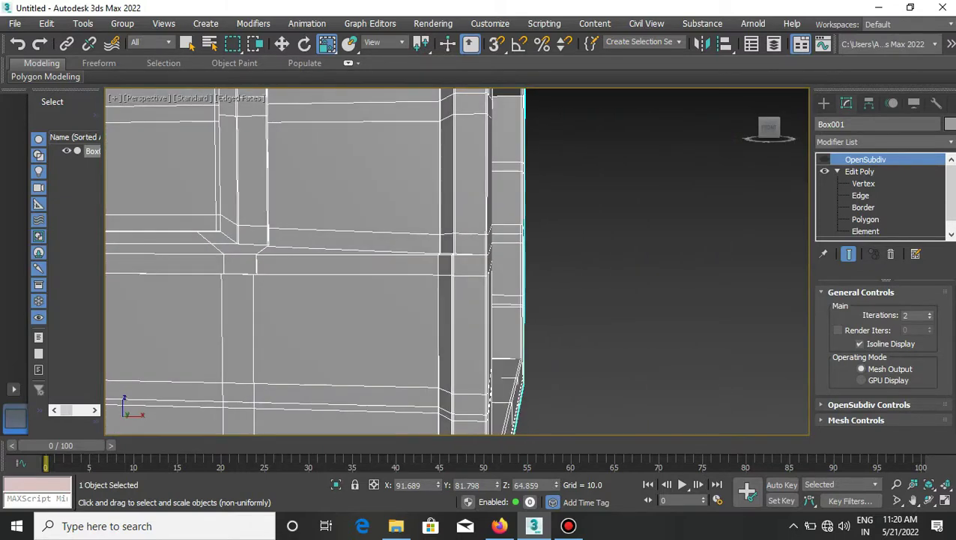
Step: In Front view, Cut new edges downward from the angled panel-corner vertices
key("f")
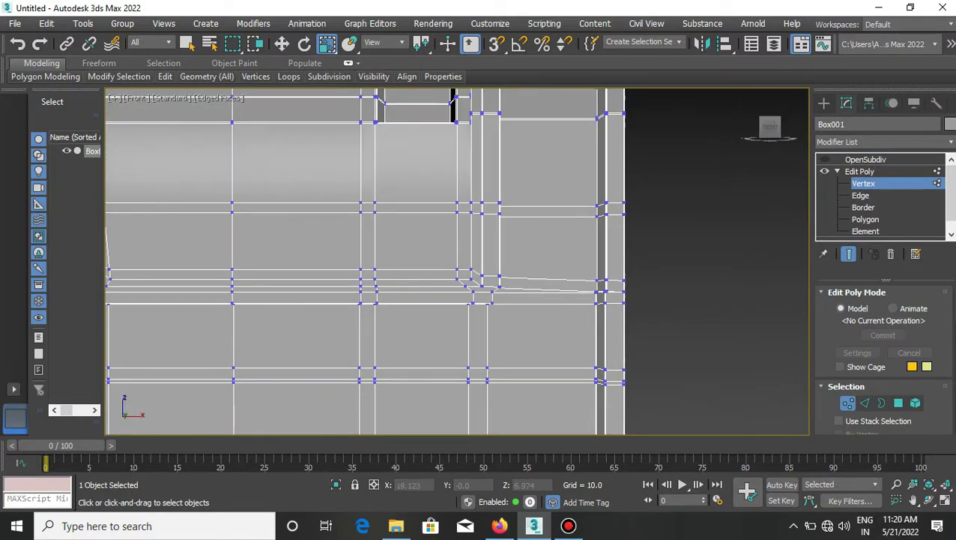
scroll(588, 287, "up", 5)
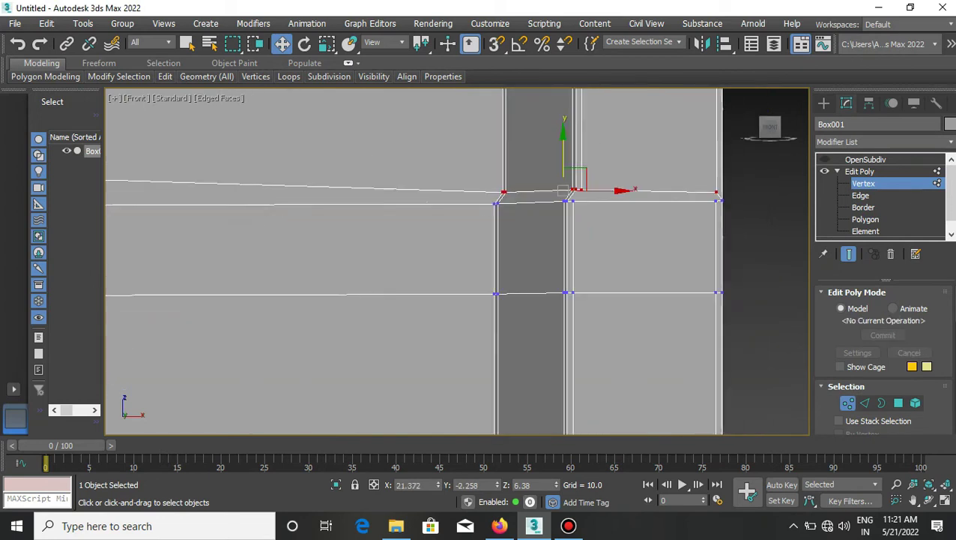
scroll(539, 284, "up", 2)
scroll(884, 353, "down", 2)
scroll(884, 353, "down", 2)
scroll(884, 352, "down", 2)
scroll(884, 352, "down", 2)
left_click(909, 382)
scroll(585, 225, "up", 3)
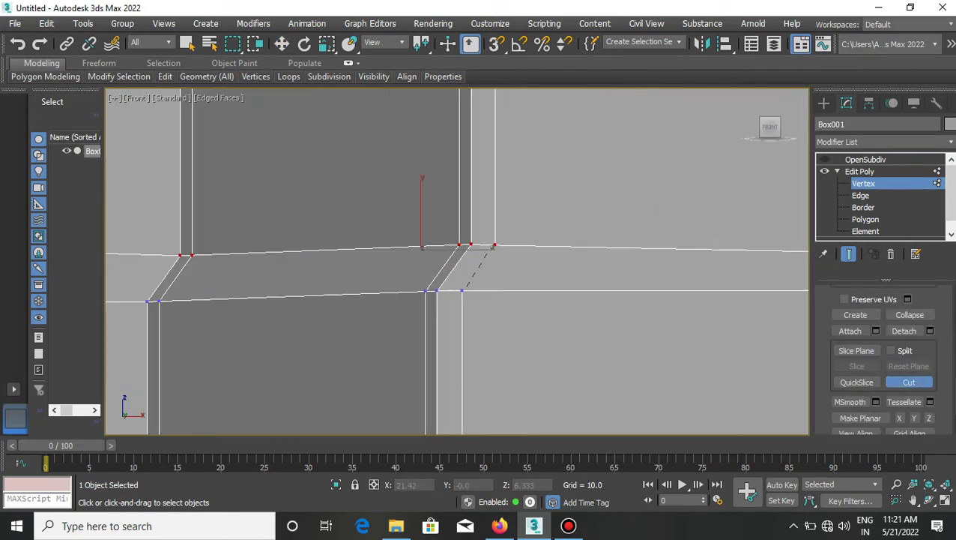
mouse_move(472, 292)
middle_mouse_down()
mouse_move(510, 292)
mouse_move(202, 296)
middle_mouse_up()
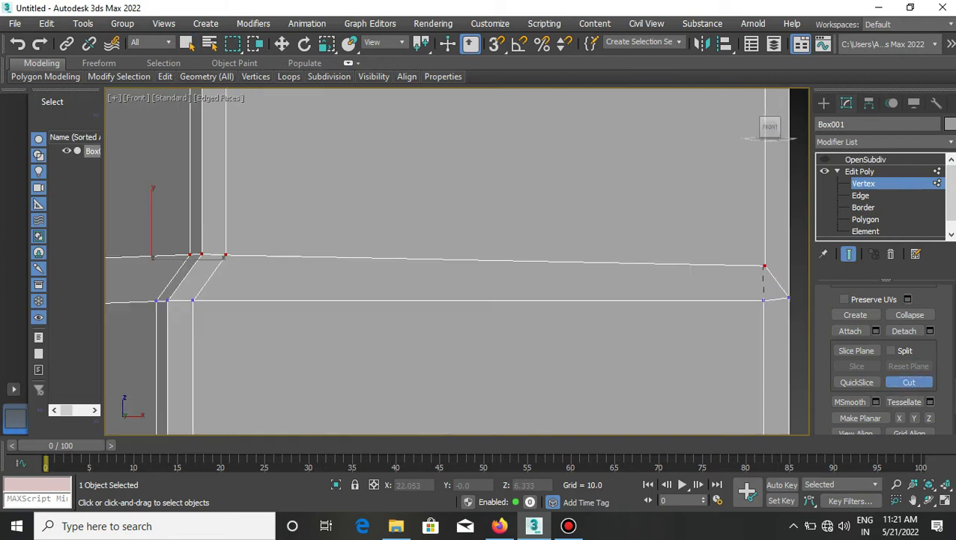
key("Escape")
scroll(674, 270, "down", 2)
scroll(674, 270, "down", 3)
Step: Return to Perspective and orbit so the box's long side faces the view
key("F4")
key("p")
mouse_move(457, 262)
middle_mouse_down("alt")
mouse_move(524, 259)
mouse_move(434, 259)
mouse_move(525, 262)
middle_mouse_up("alt")
scroll(480, 262, "up", 3)
scroll(480, 262, "up", 3)
key("F4")
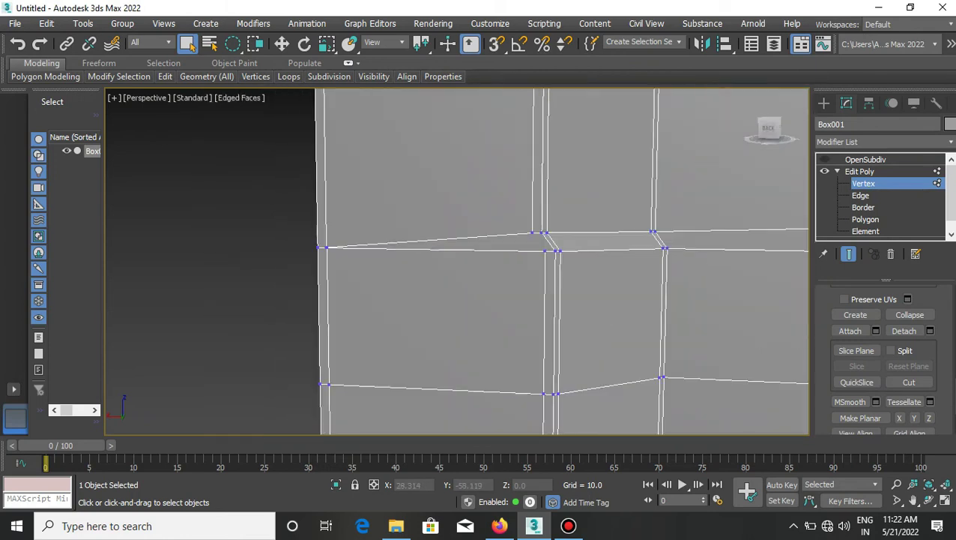
key("q")
scroll(570, 262, "up", 3)
scroll(569, 262, "down", 3)
scroll(570, 262, "up", 2)
scroll(569, 262, "down", 2)
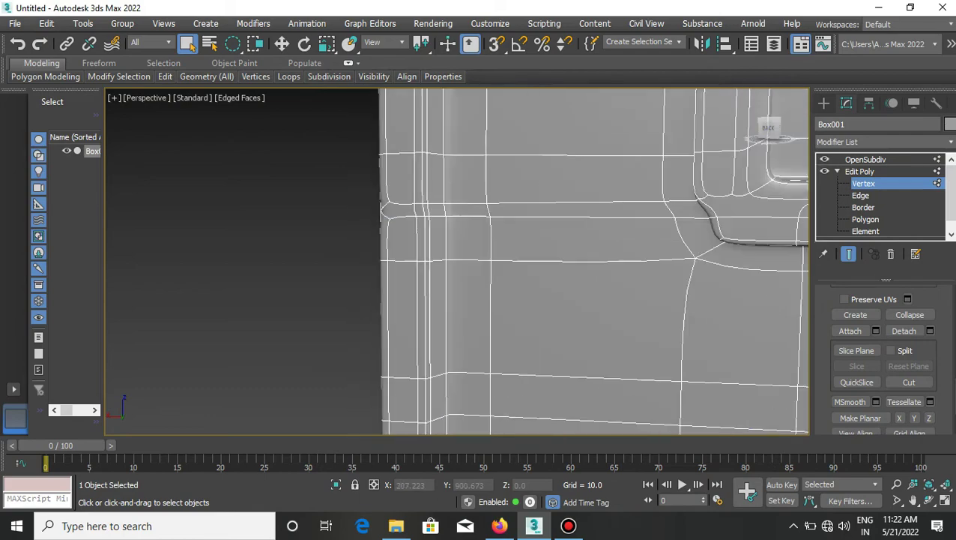
scroll(569, 262, "down", 2)
scroll(570, 262, "down", 2)
scroll(569, 263, "down", 2)
middle_click_drag(495, 262, 555, 262, "alt")
scroll(458, 262, "up", 3)
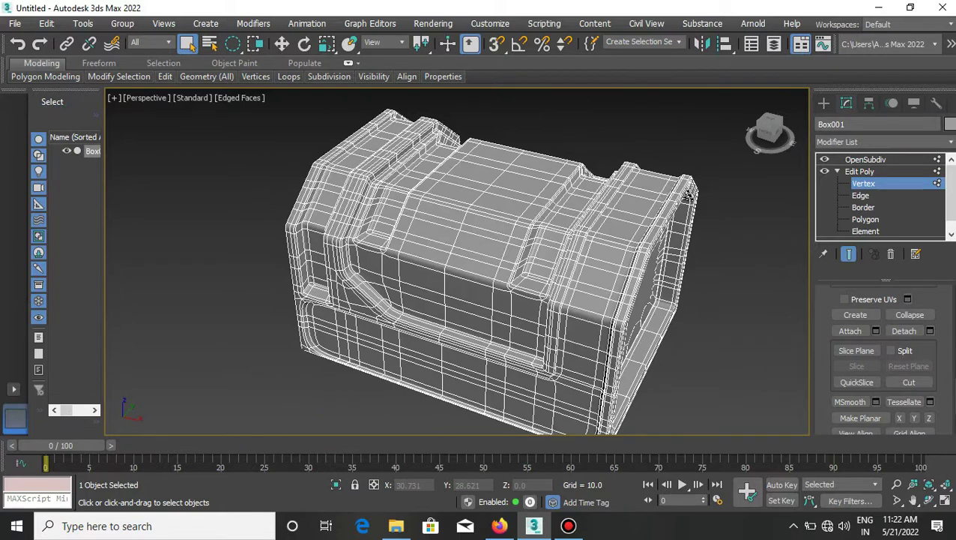
Step: Enlarge and apply a further inset on the selected top panel faces
key("4")
key("F4")
scroll(457, 263, "up", 3)
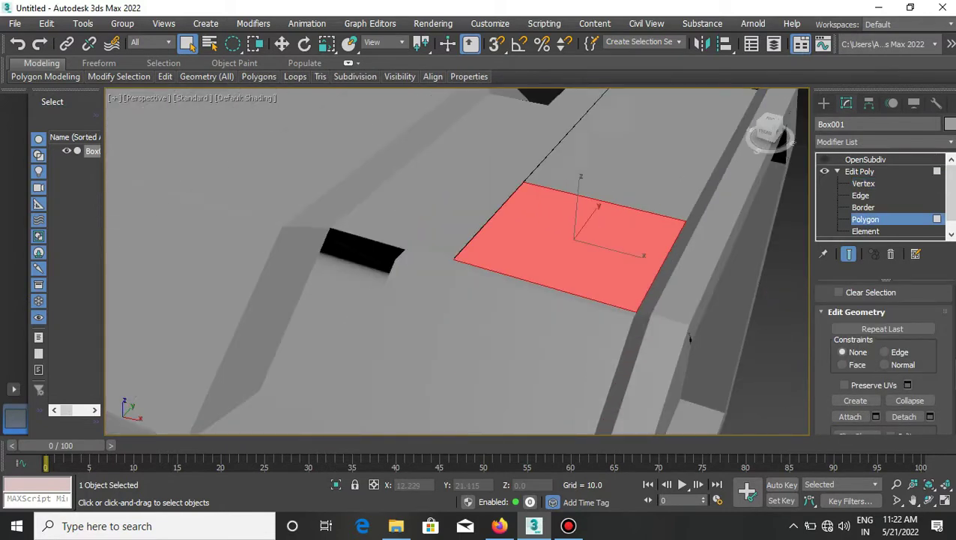
key("F4")
middle_click_drag(457, 263, 570, 281, "alt")
scroll(882, 360, "down", 3)
scroll(882, 359, "down", 3)
scroll(882, 359, "down", 3)
scroll(882, 360, "down", 2)
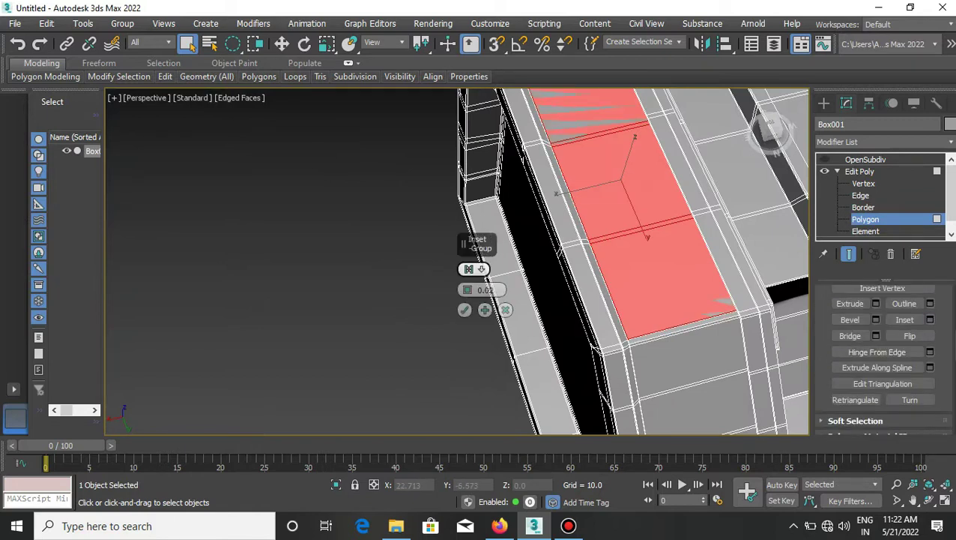
left_click_drag(467, 290, 467, 262)
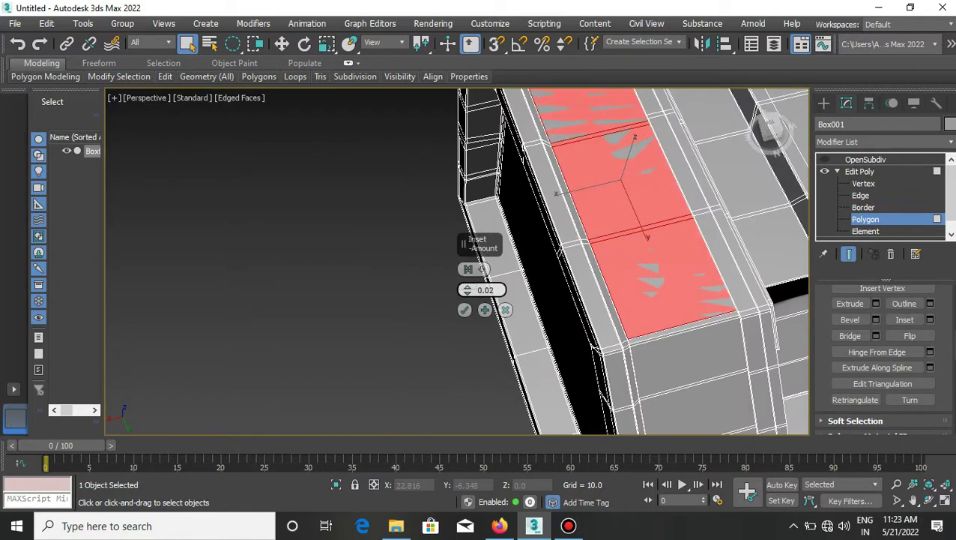
left_click(930, 319)
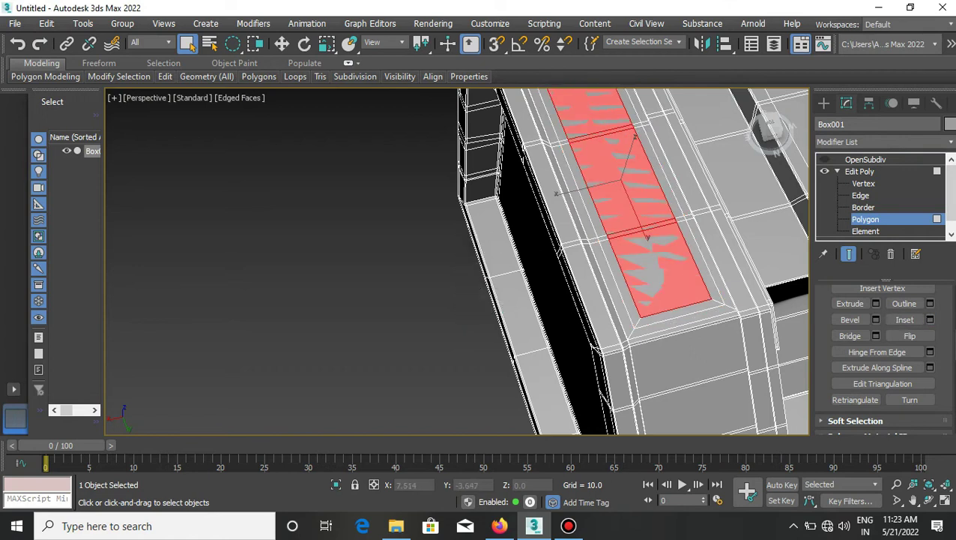
scroll(607, 263, "up", 1)
scroll(607, 262, "up", 1)
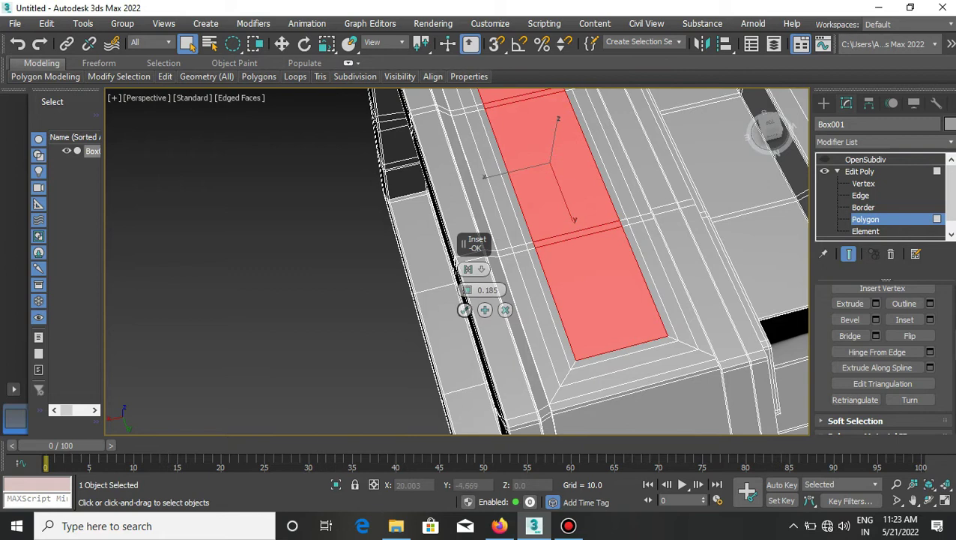
left_click(626, 362)
Step: Loop-select the panel border and move it down into a groove
key("alt+l")
key("w")
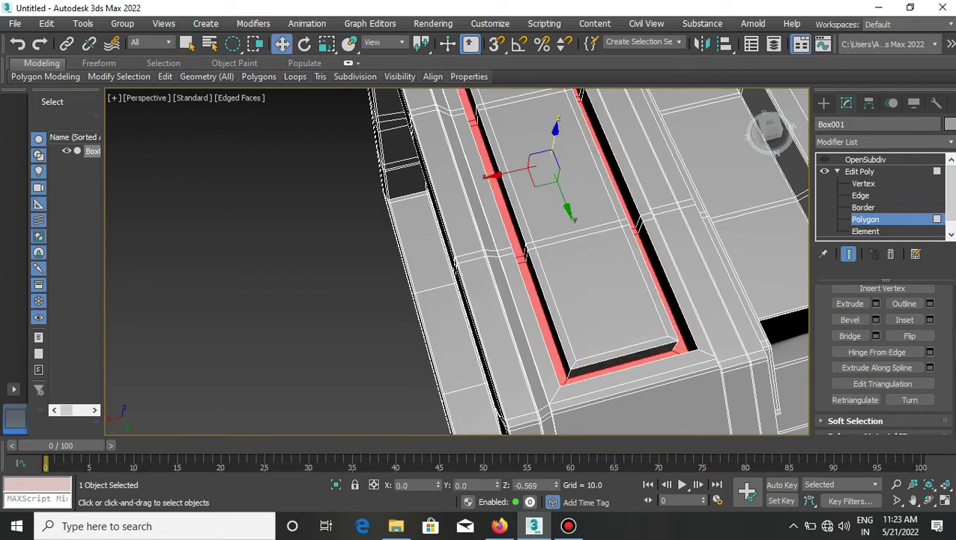
key("2")
scroll(806, 337, "up", 2)
scroll(807, 337, "up", 2)
scroll(884, 359, "up", 3)
scroll(884, 360, "down", 3)
Step: Connect ring edges across the top panel with support loops and view it shaded
left_click(930, 352)
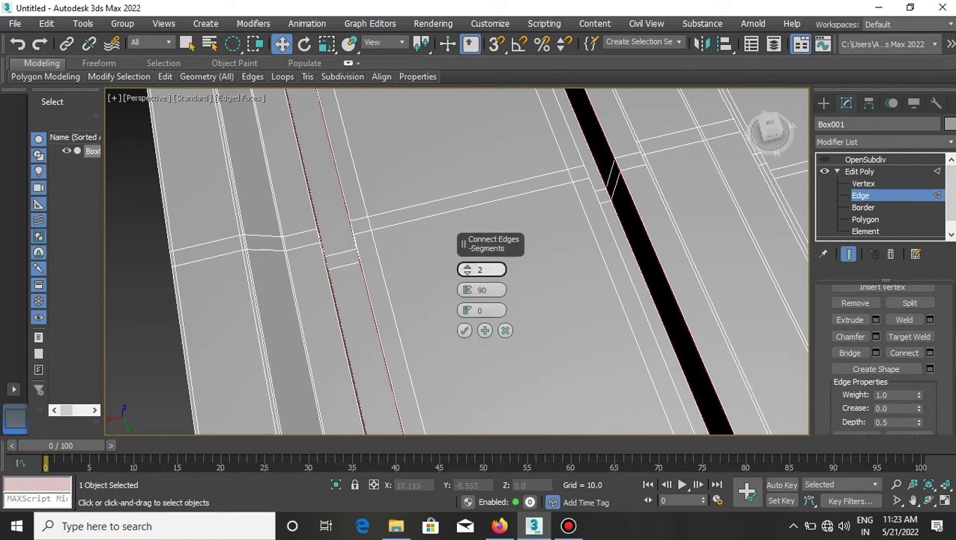
scroll(457, 262, "down", 3)
middle_click_drag(457, 263, 390, 239, "alt")
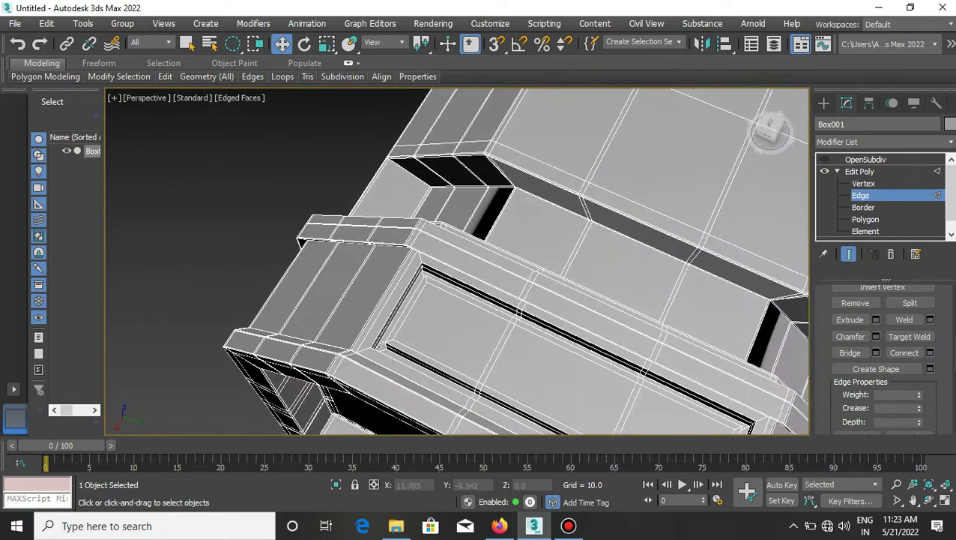
scroll(457, 262, "up", 3)
middle_click_drag(457, 299, 404, 285, "alt")
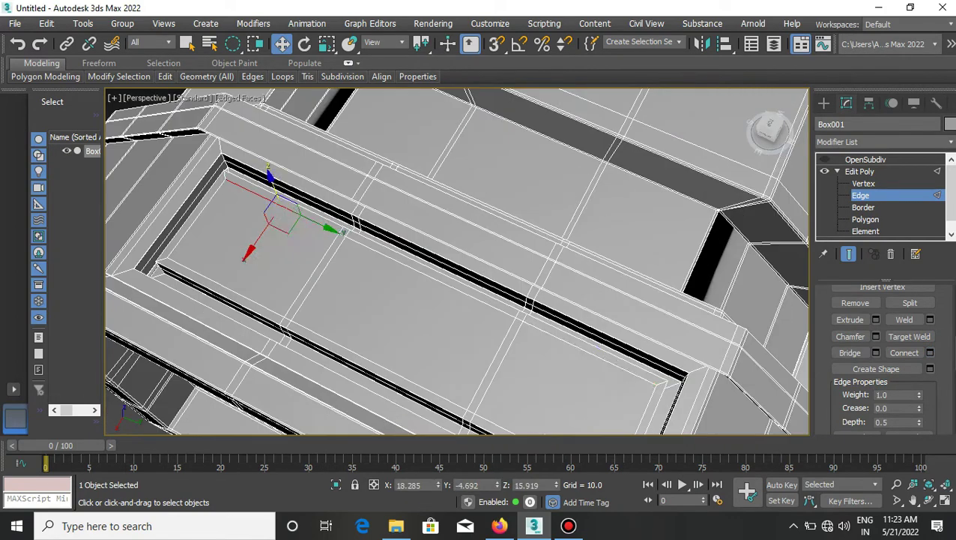
scroll(881, 353, "up", 3)
left_click(849, 305)
scroll(881, 352, "down", 3)
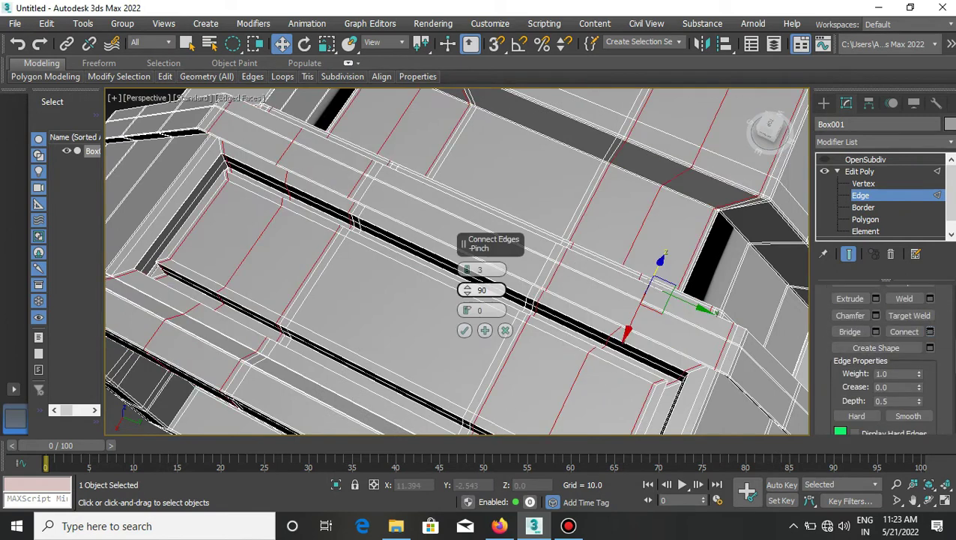
left_click(464, 330)
scroll(465, 330, "down", 10)
middle_click_drag(464, 330, 750, 96, "alt")
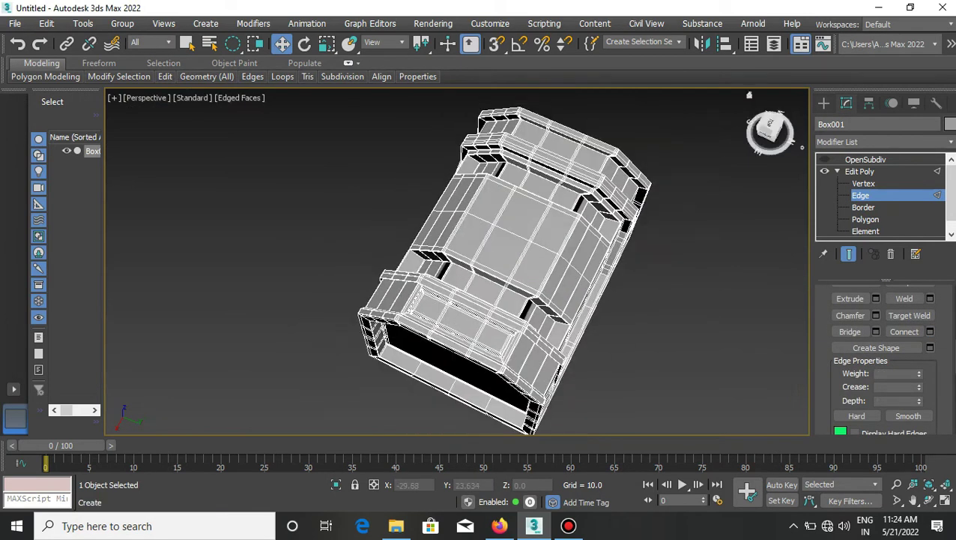
left_click(749, 95)
key("F4")
scroll(457, 262, "up", 5)
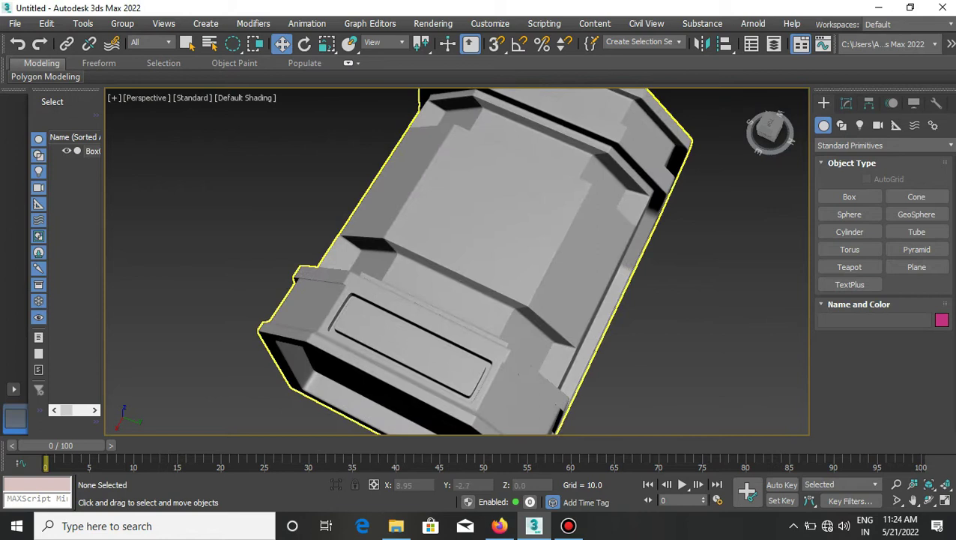
Step: Select Box001 and bring up its modifier stack
middle_click_drag(457, 262, 525, 225, "alt")
scroll(524, 225, "up", 3)
middle_click_drag(457, 262, 487, 225, "alt")
scroll(457, 263, "down", 3)
left_click(449, 300)
mouse_move(450, 300)
middle_mouse_down("alt")
mouse_move(479, 247)
mouse_move(457, 247)
mouse_move(457, 284)
middle_mouse_up("alt")
left_click(846, 103)
scroll(457, 262, "up", 3)
Step: Turn on edged faces and frame the selected top panel polygons
key("F4")
scroll(457, 262, "up", 2)
scroll(457, 262, "down", 2)
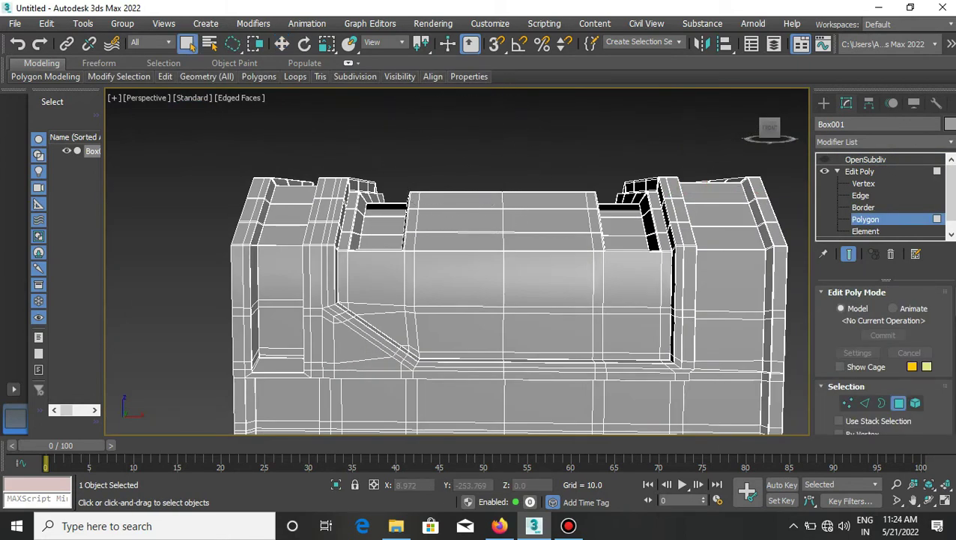
middle_click_drag(457, 262, 419, 285, "alt")
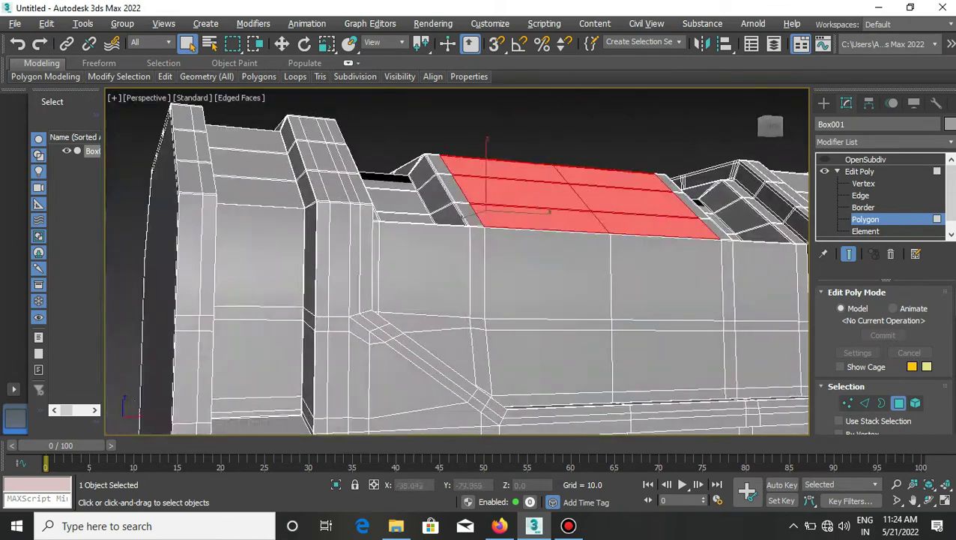
key("f")
key("p")
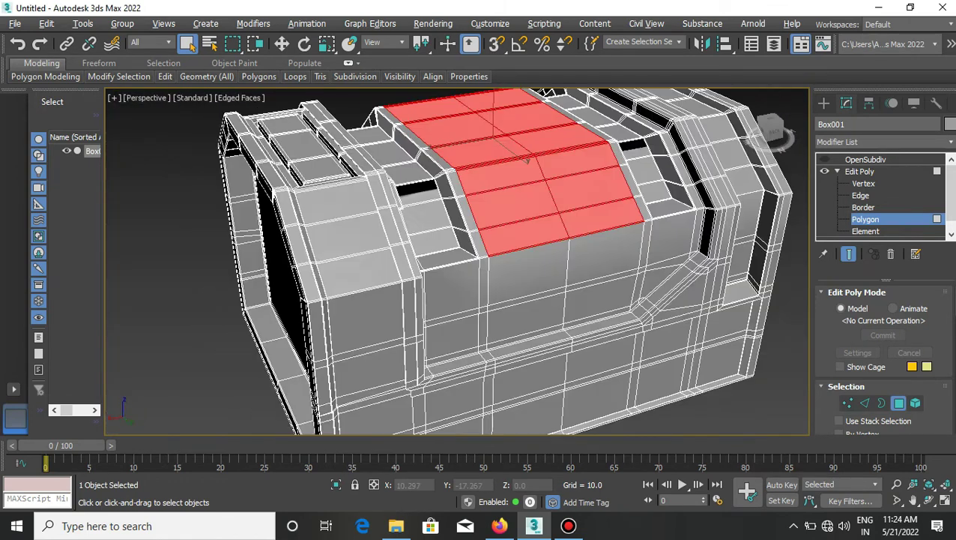
key("z")
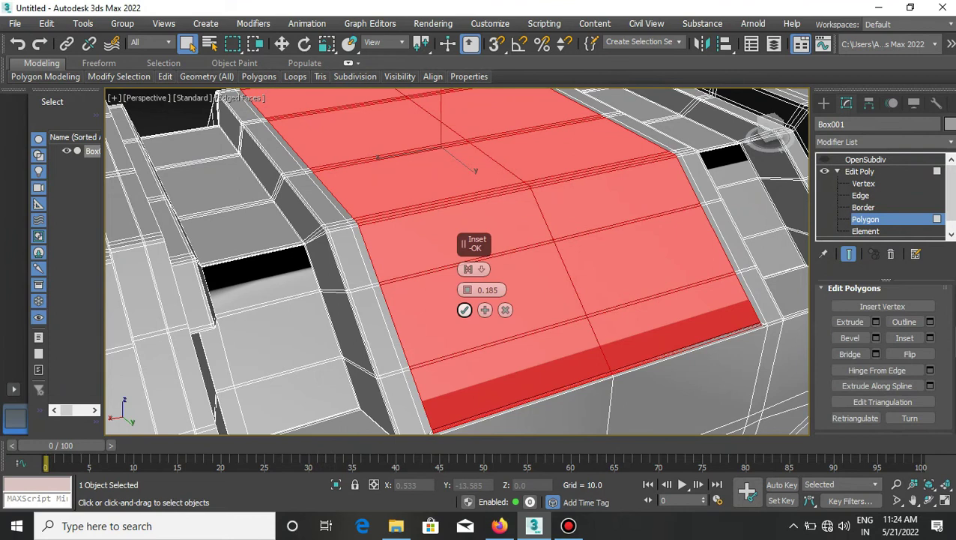
Step: Inset the top panel polygons by 0.019
left_click_drag(467, 289, 467, 315)
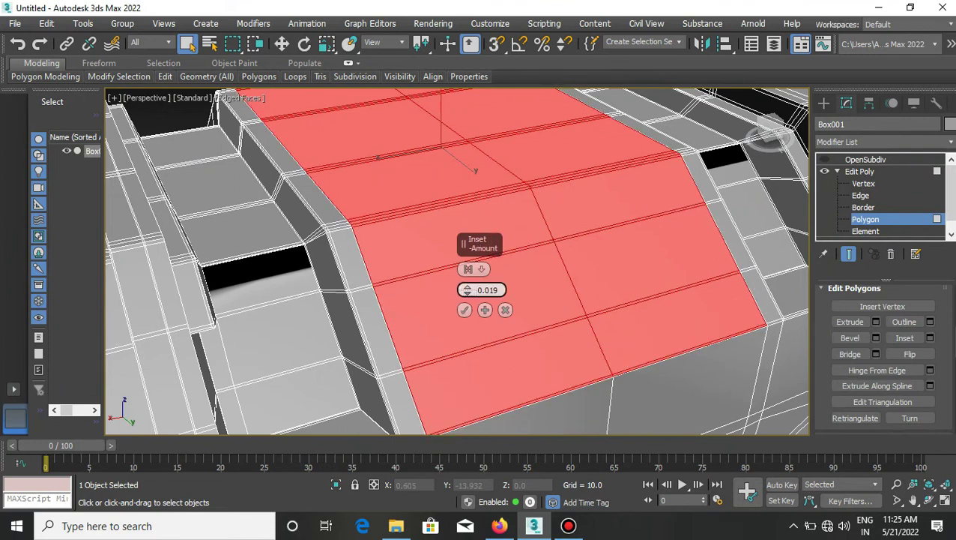
left_click(465, 309)
scroll(465, 310, "down", 3)
key("r")
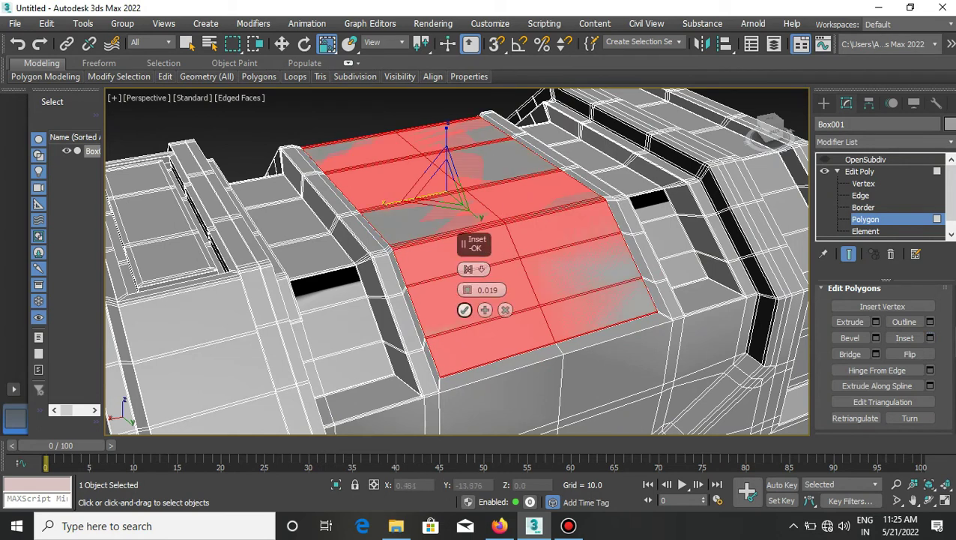
left_click(464, 309)
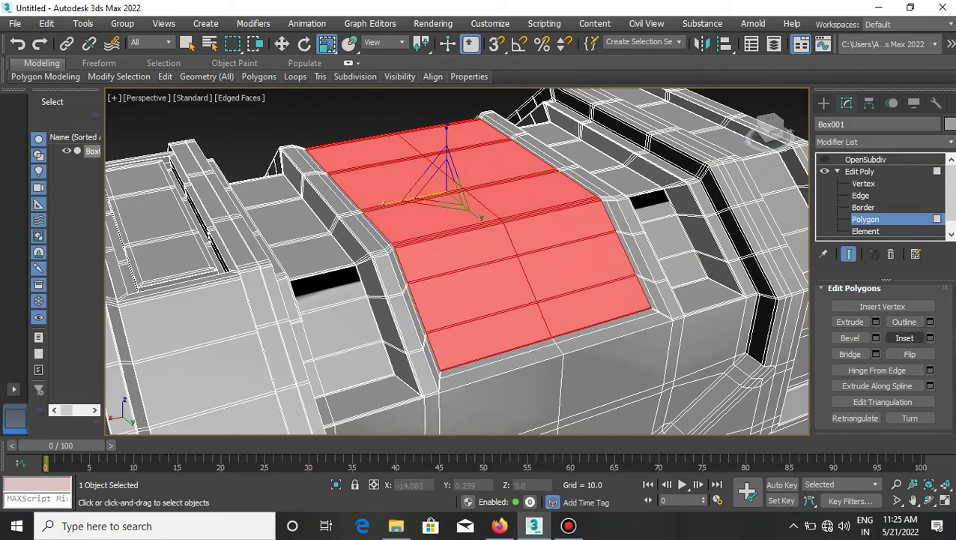
Step: Shrink the inset panel slightly and push its thin border loop down into a groove
left_click_drag(464, 199, 466, 213)
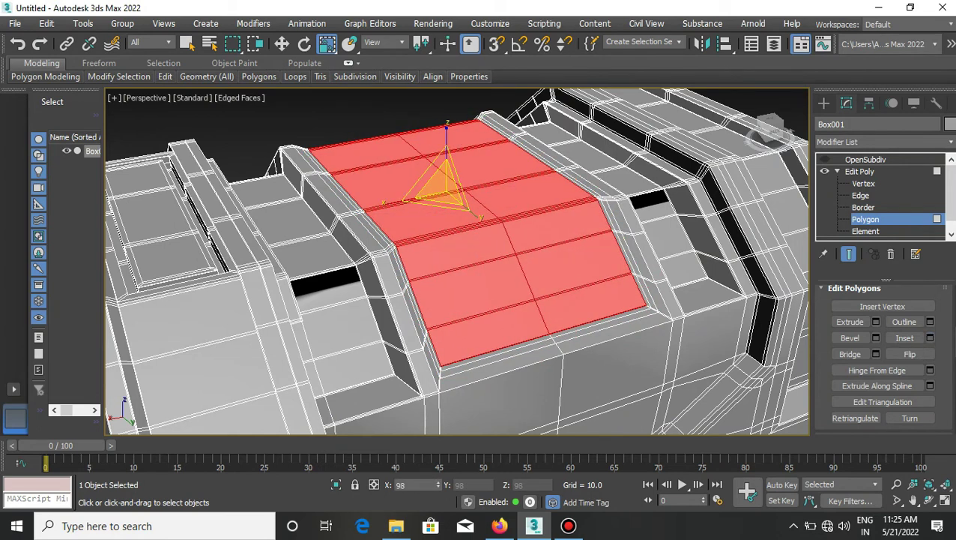
key("w")
left_click_drag(452, 187, 453, 196)
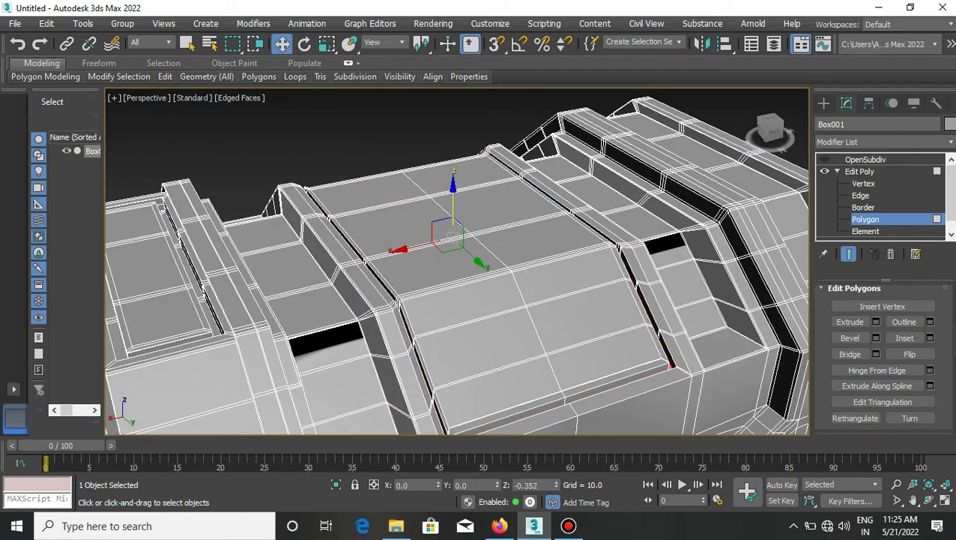
scroll(457, 262, "up", 3)
Step: Ring-select the edges along the groove and connect them into support loops
key("2")
scroll(457, 263, "up", 2)
middle_click_drag(543, 353, 479, 360, "alt")
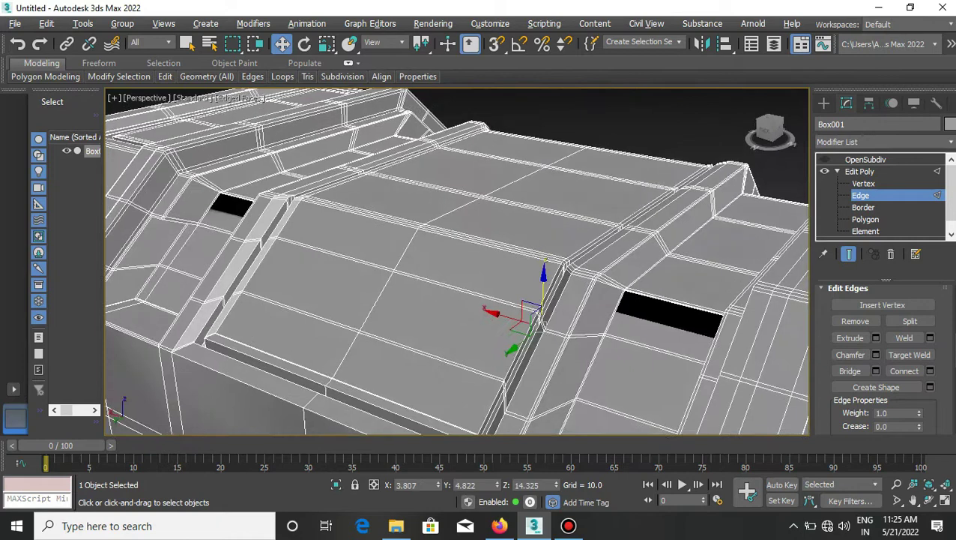
scroll(884, 337, "down", 3)
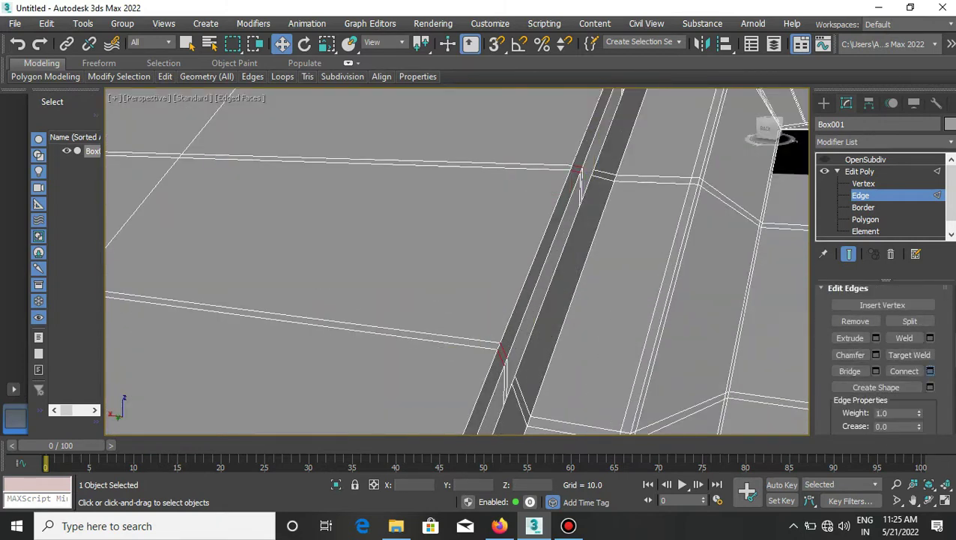
left_click(929, 370)
key("z")
scroll(457, 262, "down", 3)
middle_click_drag(457, 262, 479, 225, "alt")
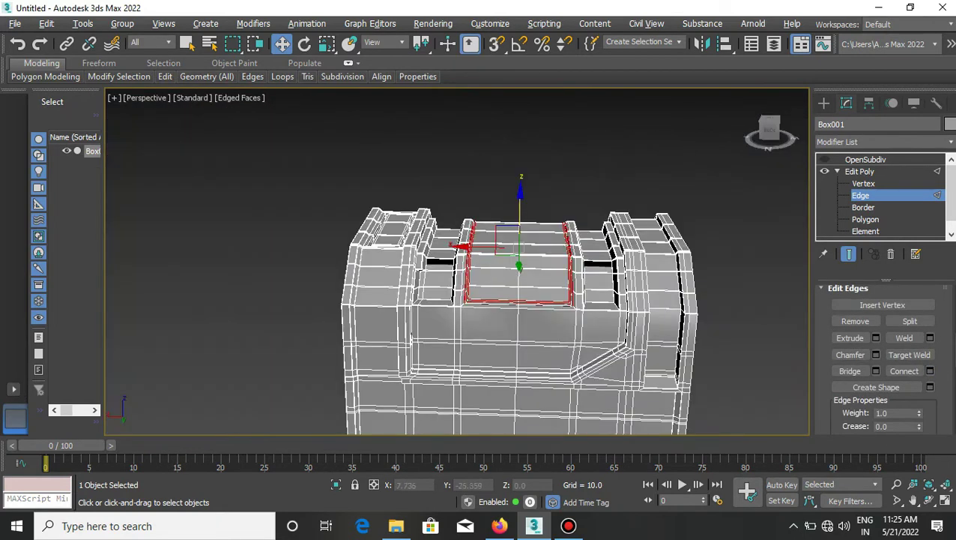
scroll(510, 314, "down", 3)
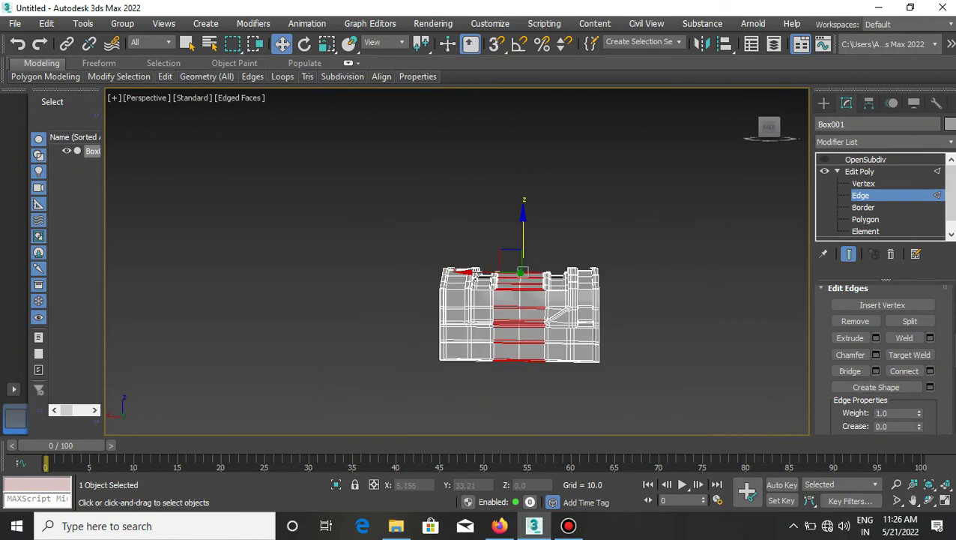
scroll(517, 308, "up", 5)
left_click(463, 327)
middle_click_drag(462, 328, 479, 352, "alt")
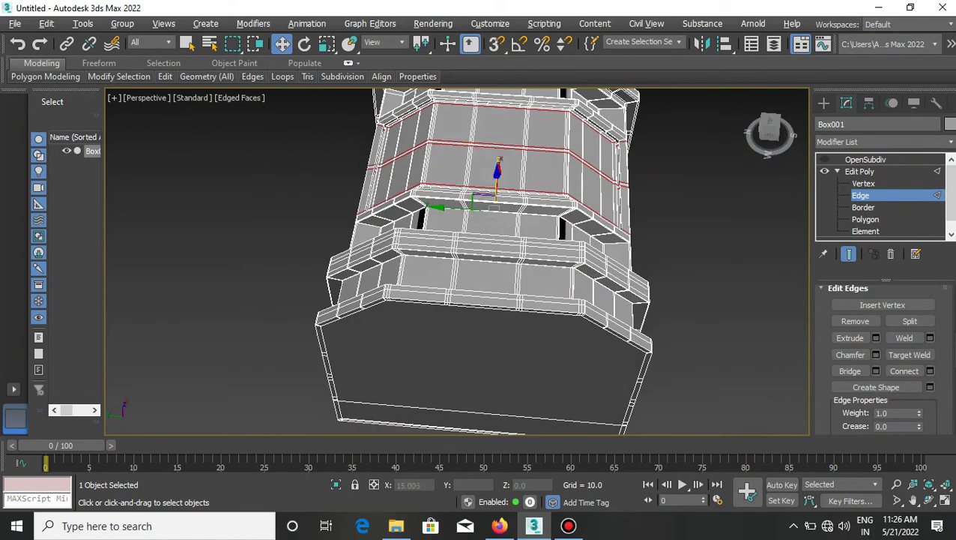
Step: Clear the edge selection, hide edged faces to check shading, and return to polygon level
key("ctrl+d")
scroll(457, 263, "up", 5)
middle_click_drag(457, 262, 480, 225, "alt")
scroll(457, 262, "up", 2)
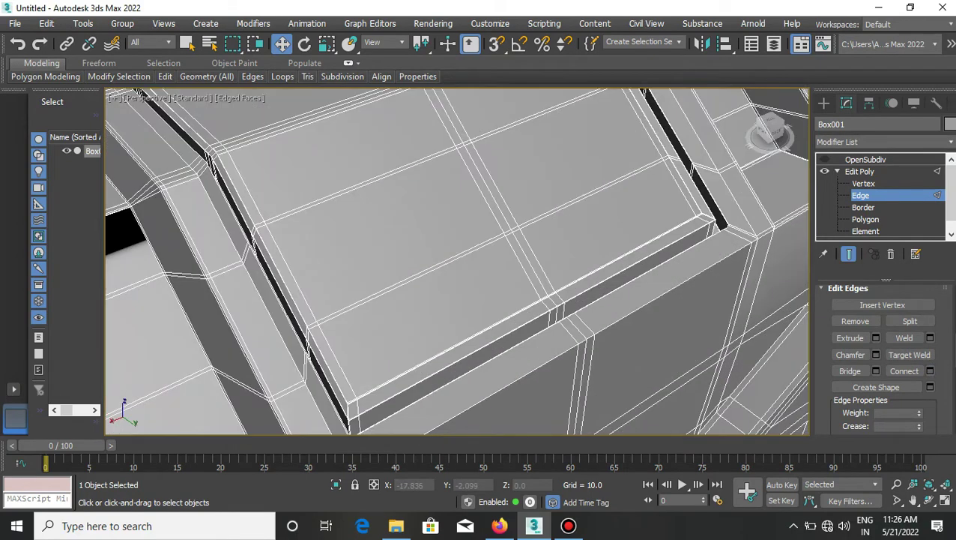
scroll(457, 262, "down", 2)
scroll(457, 263, "down", 3)
key("F4")
scroll(457, 263, "up", 3)
mouse_move(457, 262)
middle_mouse_down("alt")
mouse_move(480, 248)
mouse_move(427, 259)
mouse_move(434, 266)
middle_mouse_up("alt")
scroll(457, 262, "down", 5)
scroll(454, 270, "up", 3)
key("4")
scroll(454, 269, "down", 3)
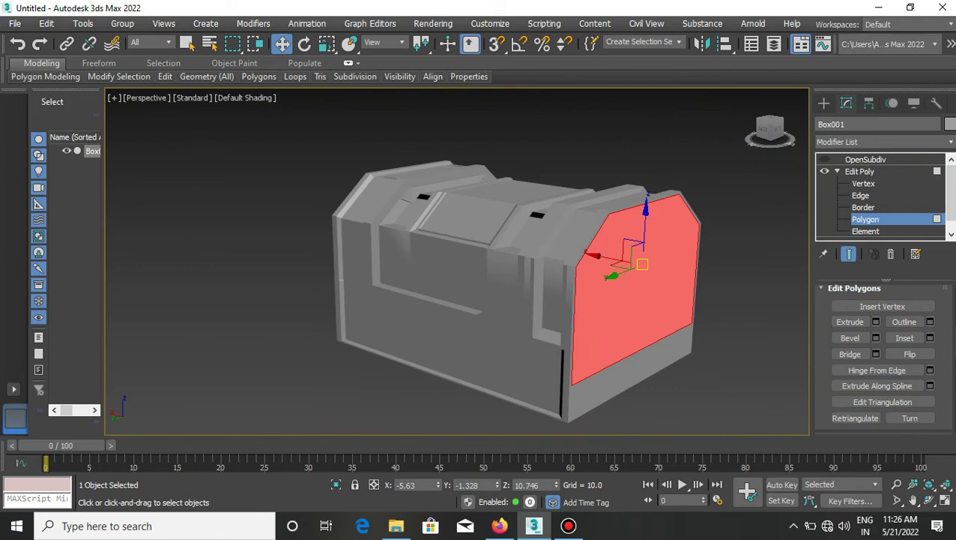
Step: Inset the end face by 0 and scale it down inside its border
key("F4")
scroll(479, 281, "up", 2)
left_click_drag(467, 290, 467, 300)
key("r")
left_click_drag(660, 262, 645, 299)
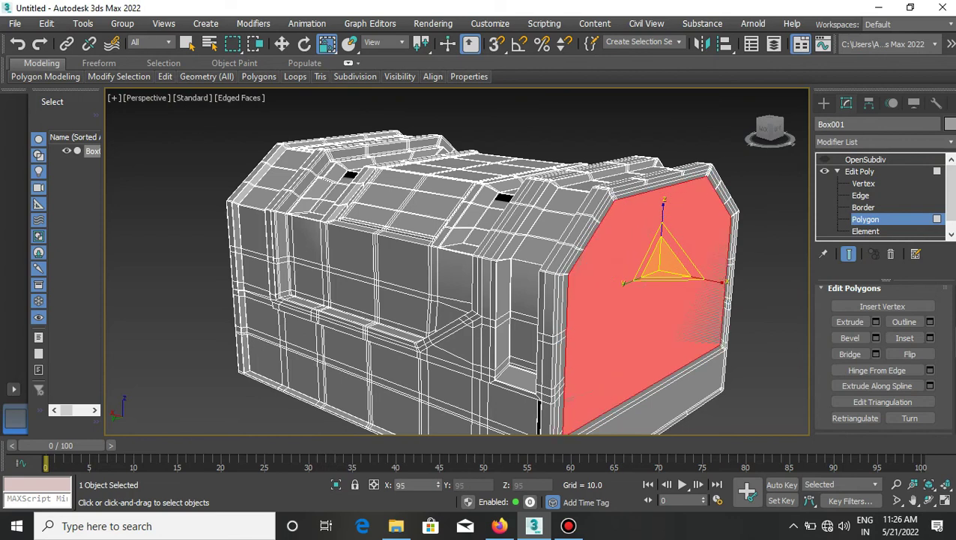
mouse_move(663, 259)
left_mouse_down()
mouse_move(652, 285)
mouse_move(652, 263)
left_mouse_up()
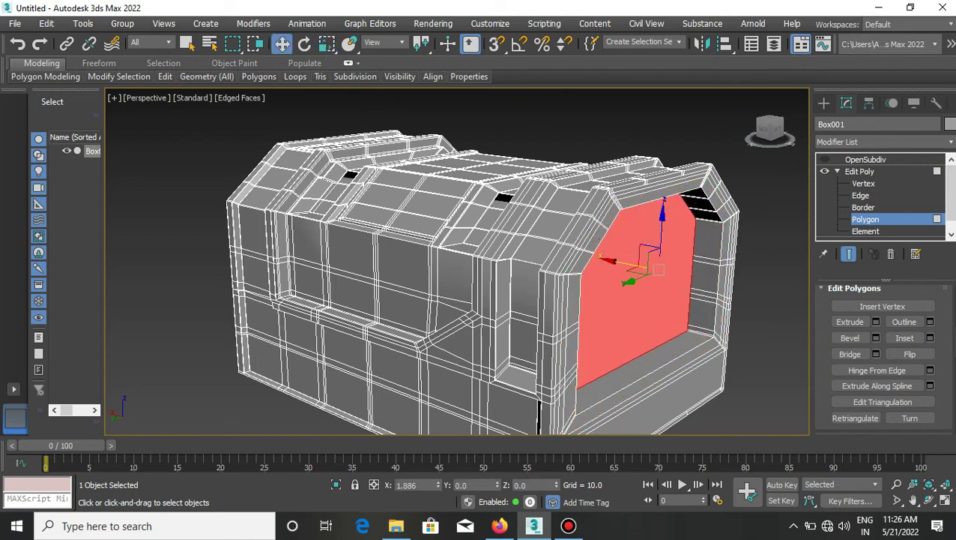
Step: Ring-select the end recess edges, connect them into support loops, and exit edge mode
key("2")
left_click(708, 322)
key("alt+r")
left_click(930, 328)
scroll(480, 263, "down", 5)
left_click(463, 329)
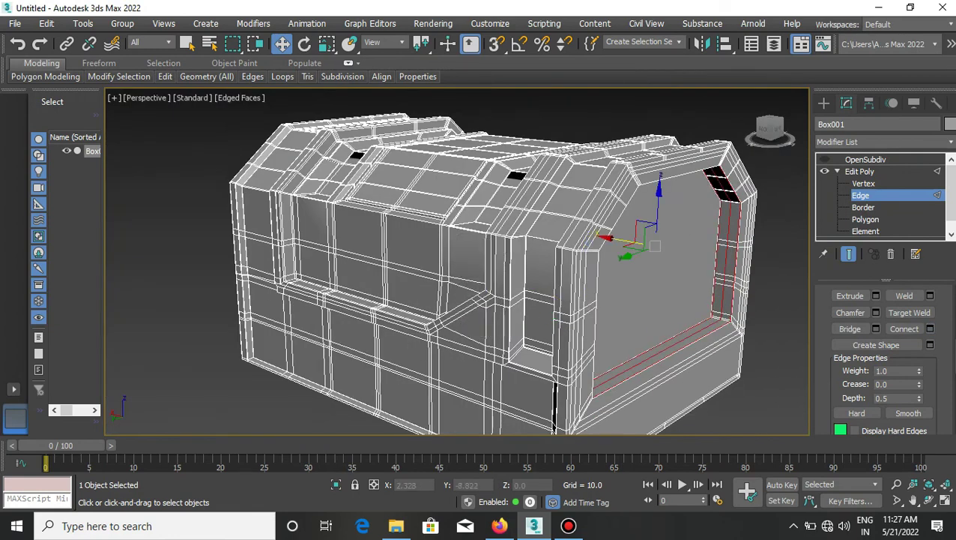
scroll(539, 299, "down", 3)
key("2")
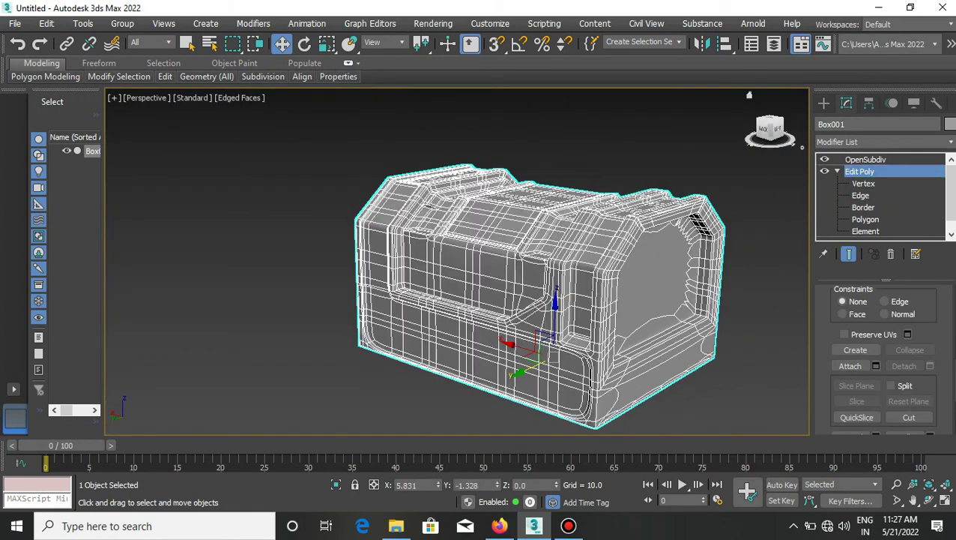